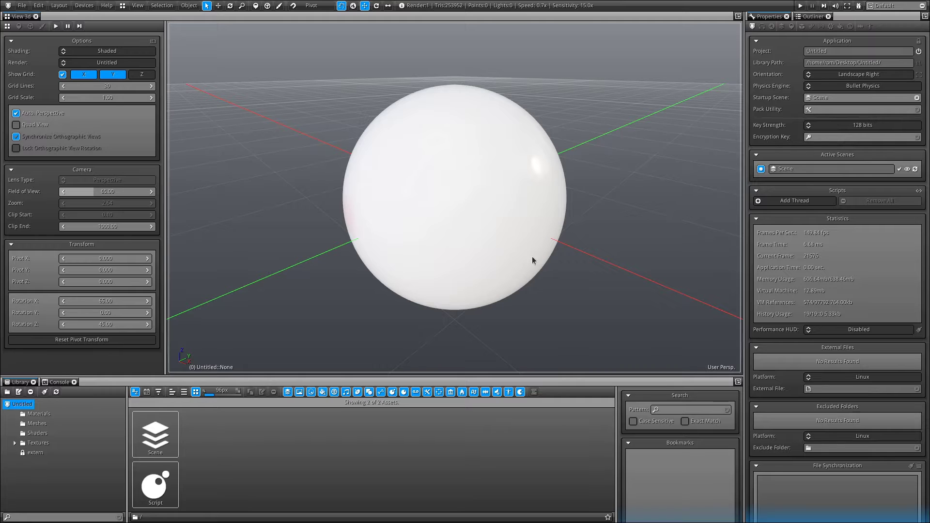
Select the white sphere and activate the paint tool in Vertex Paint mode
left_click(476, 183)
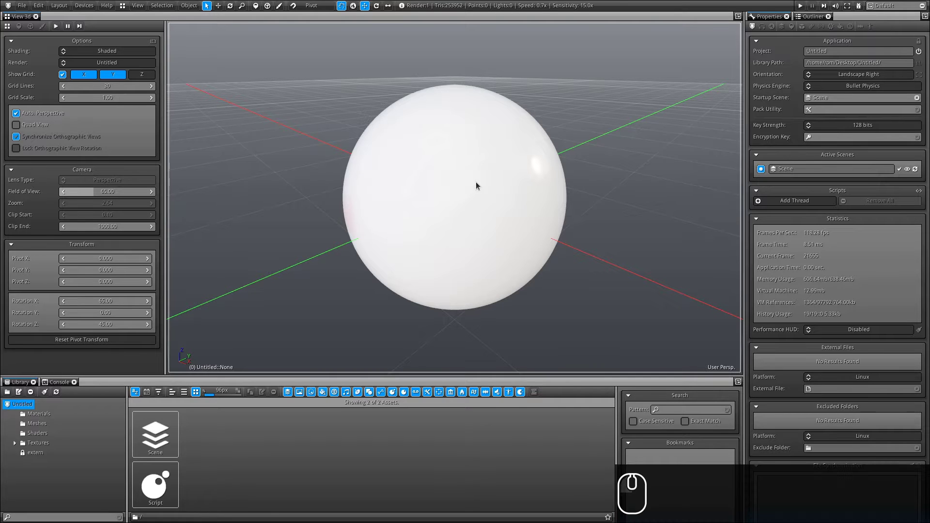
left_click(476, 186)
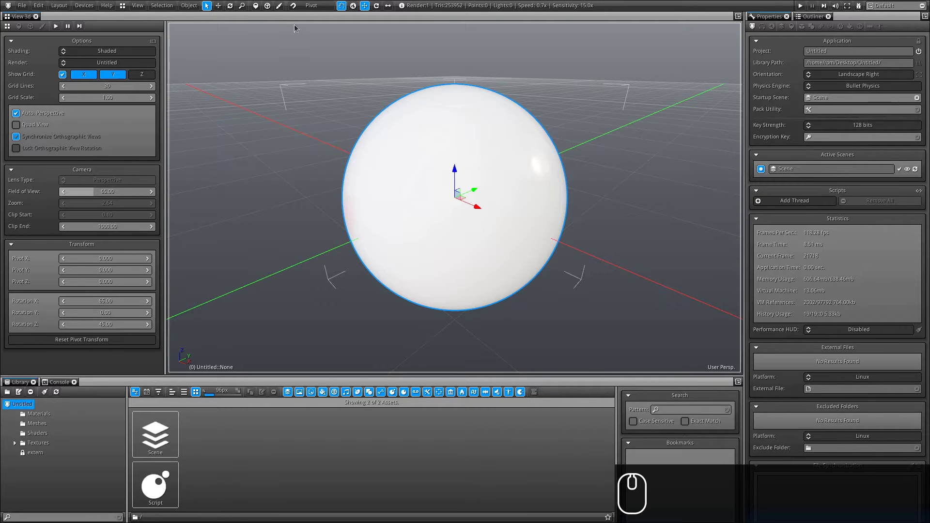
left_click(279, 6)
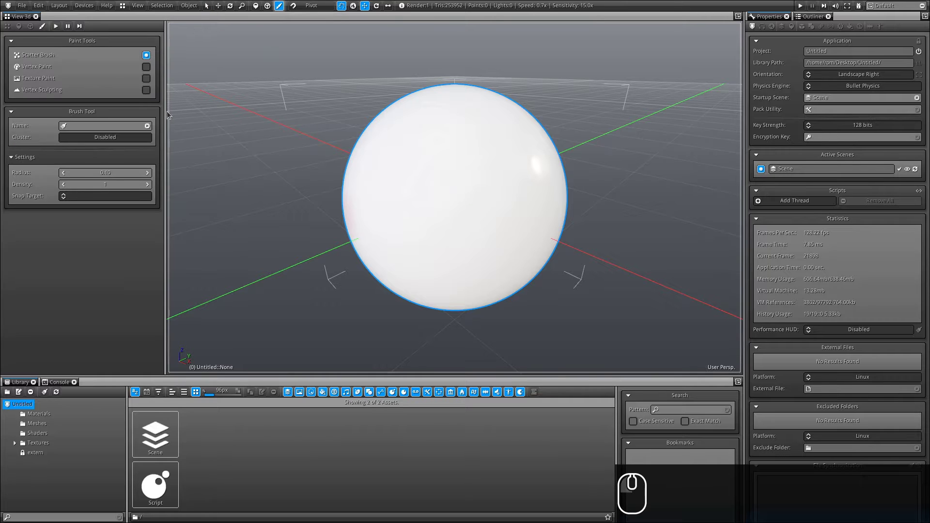
left_click(147, 67)
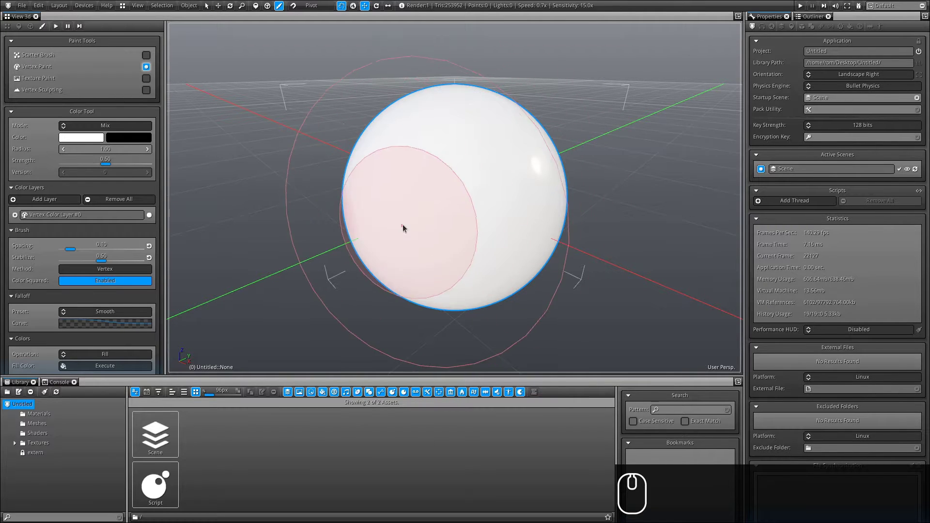
Set the vertex paint brush to radius 0.40, strength 0.47 and a red color (1.00, 0.00, 0.09), keeping Mix mode
left_click_drag(506, 180, 394, 174, "ctrl")
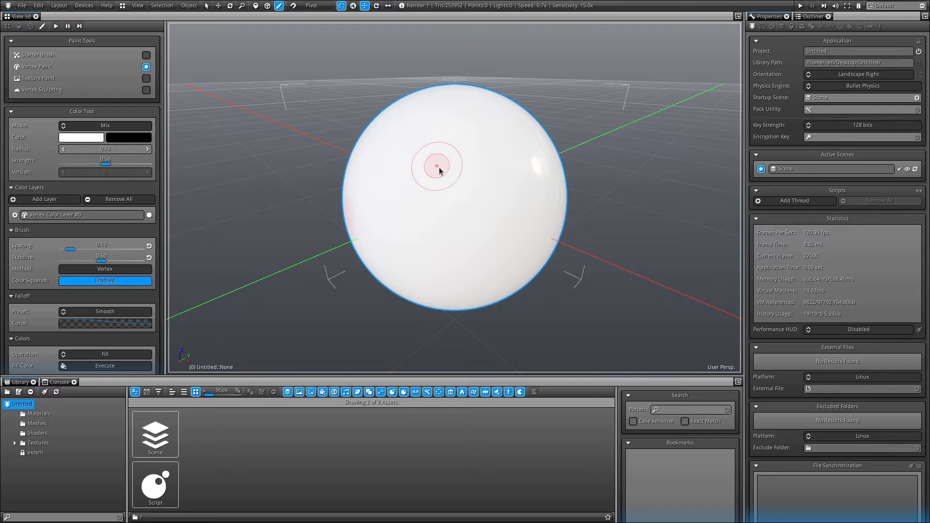
left_click_drag(447, 170, 478, 181, "ctrl")
right_click_drag(479, 181, 480, 181, "ctrl")
mouse_move(446, 184)
right_mouse_down("shift")
mouse_move(454, 233)
mouse_move(480, 152)
mouse_move(475, 196)
right_mouse_up("shift")
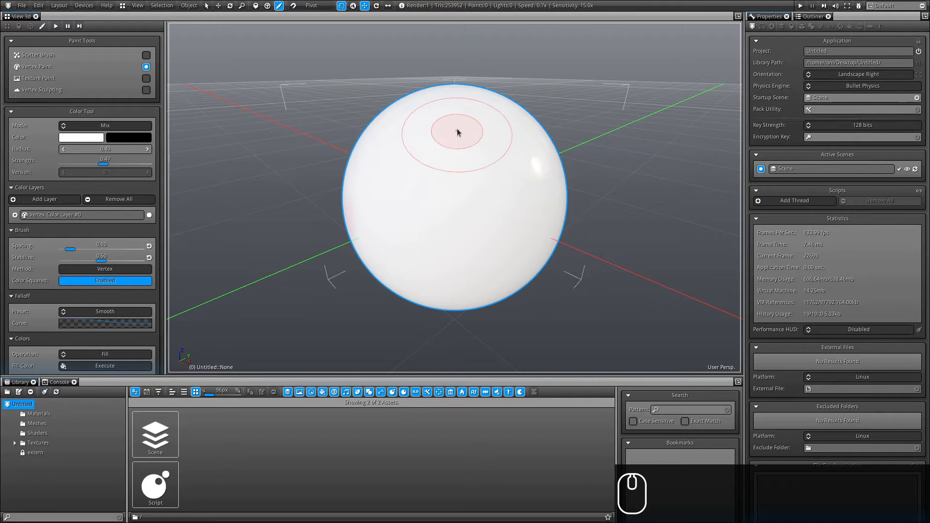
left_click(99, 127)
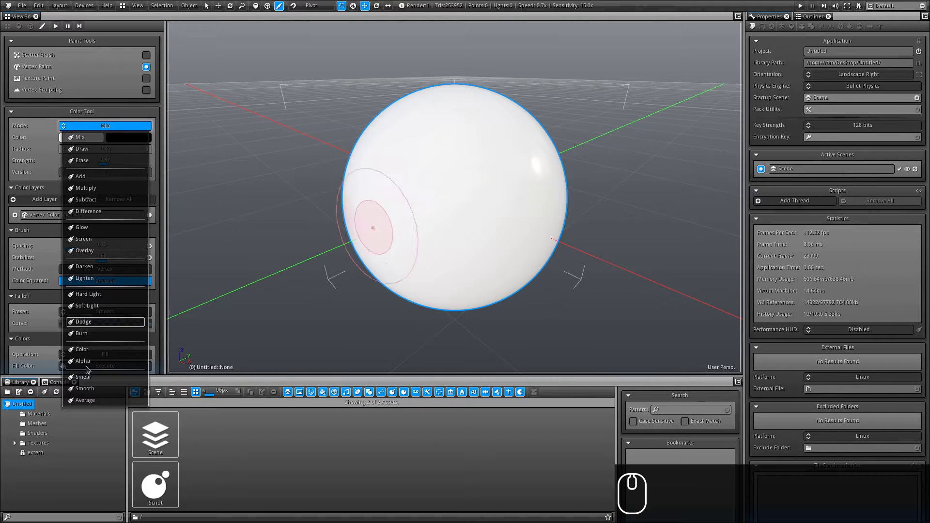
left_click(120, 137)
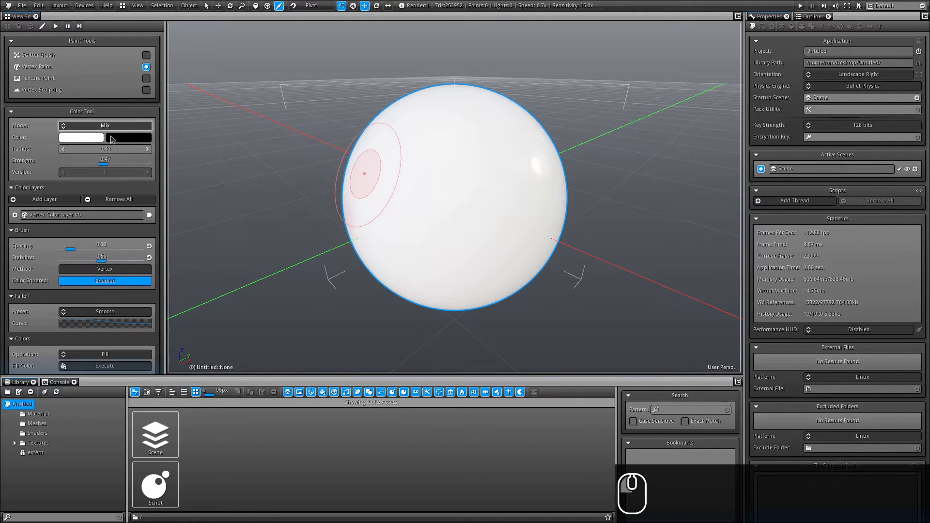
left_click(95, 138)
left_click_drag(147, 182, 245, 188)
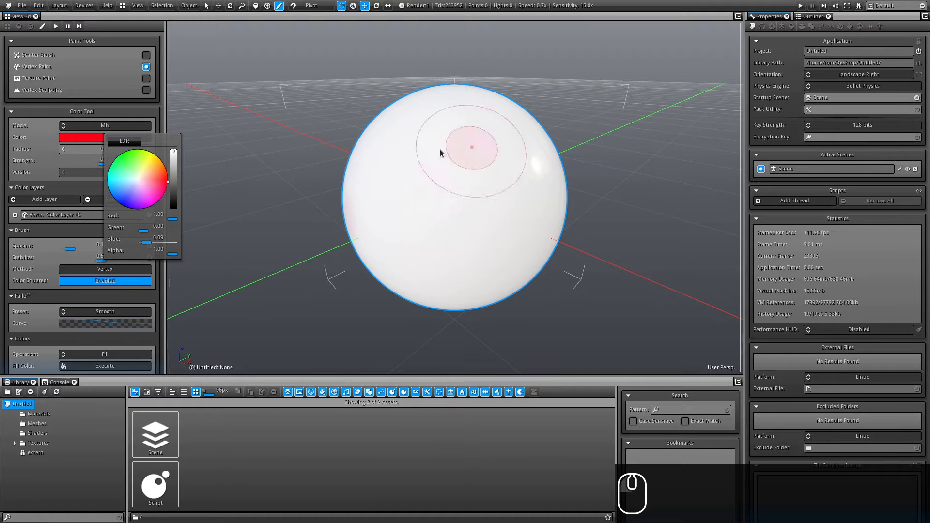
Paint a wide and a narrower red stroke down the sphere's front, and erase over them with the brush
mouse_move(440, 151)
left_mouse_down()
mouse_move(415, 129)
mouse_move(407, 210)
mouse_move(466, 131)
mouse_move(446, 208)
mouse_move(494, 166)
mouse_move(475, 193)
left_mouse_up()
right_click_drag(491, 193, 456, 191, "ctrl")
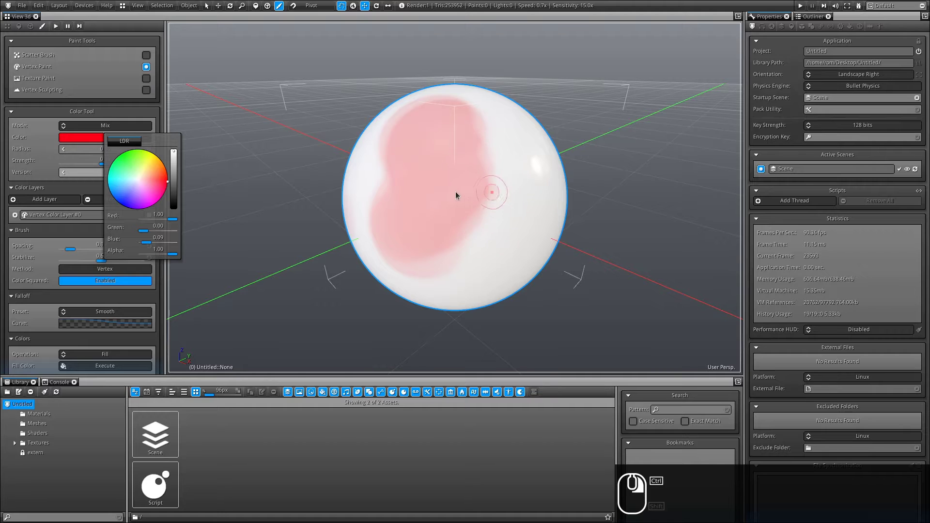
mouse_move(458, 121)
left_mouse_down()
mouse_move(430, 155)
mouse_move(434, 259)
left_mouse_up()
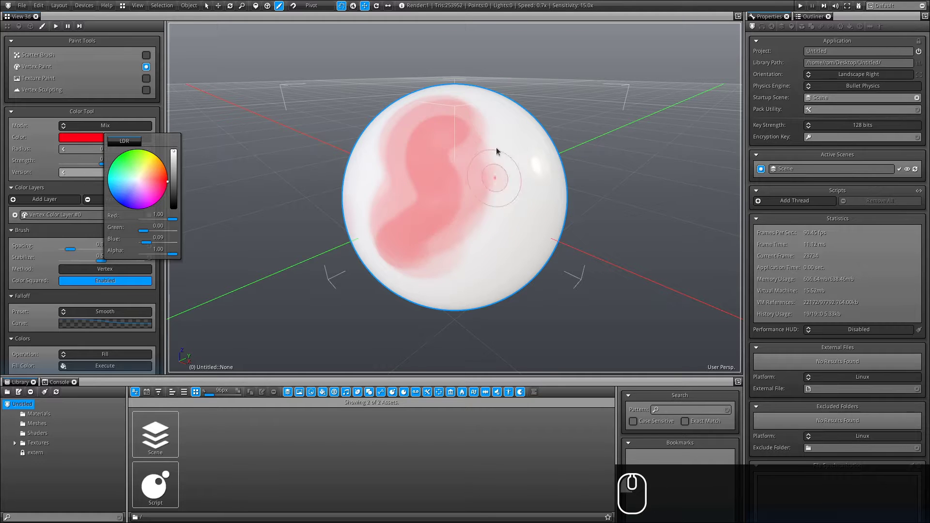
mouse_move(489, 124)
left_mouse_down("shift")
mouse_move(424, 108)
mouse_move(461, 187)
mouse_move(373, 255)
mouse_move(394, 228)
mouse_move(368, 193)
left_mouse_up("shift")
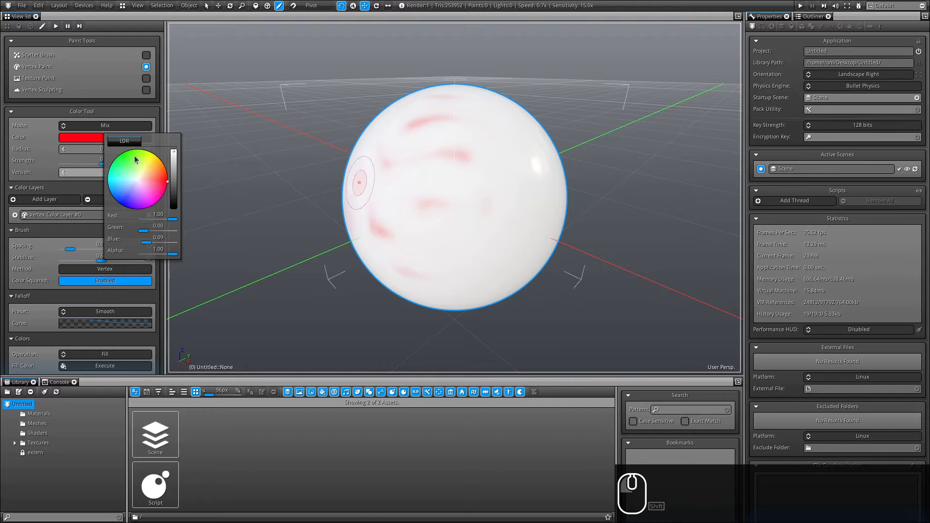
In Mix mode, paint a stroke down the sphere with the black alternate brush color and erase over it
left_click(89, 127)
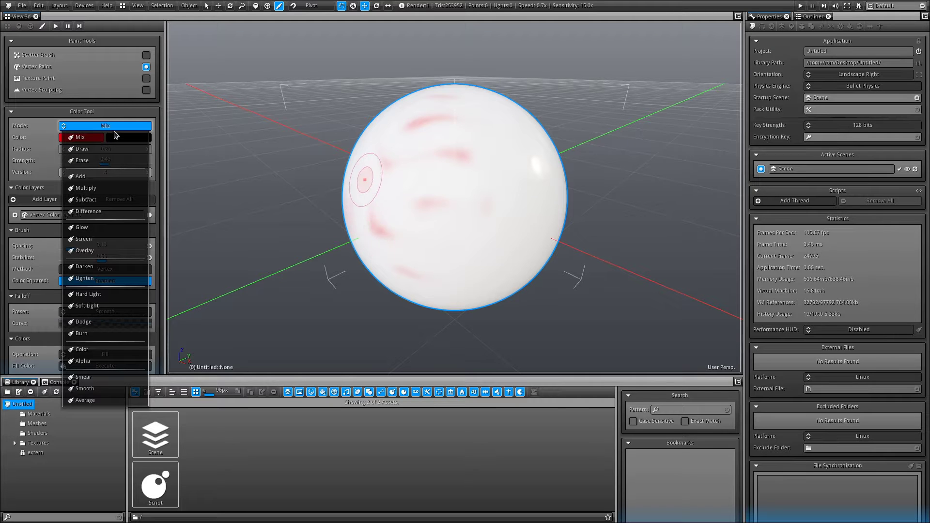
left_click(79, 138)
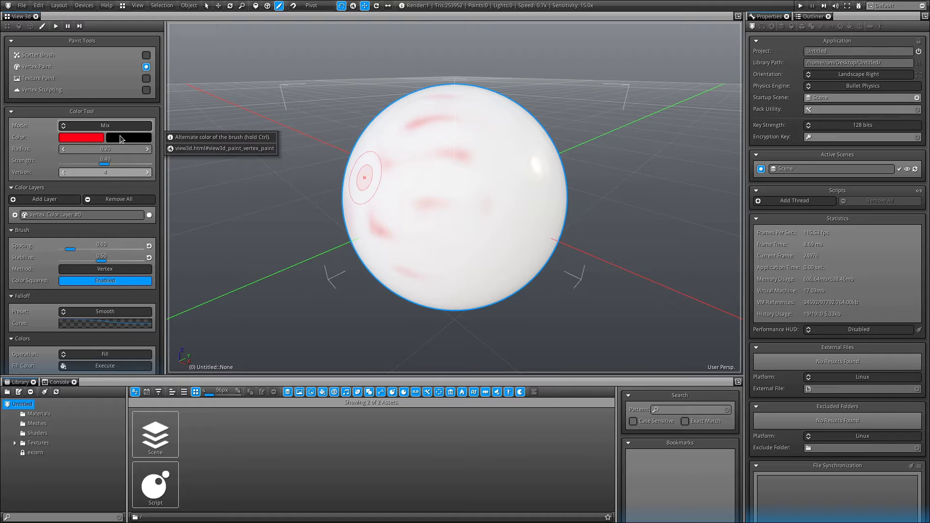
left_click_drag(458, 114, 419, 252, "ctrl")
mouse_move(529, 156)
left_mouse_down("shift")
mouse_move(406, 119)
mouse_move(437, 193)
left_mouse_up("shift")
Return the vertex paint version to 0 and set the brush strength to 0.5
mouse_move(493, 177)
right_mouse_down("shift")
mouse_move(577, 215)
mouse_move(543, 210)
right_mouse_up("shift")
mouse_move(132, 173)
right_mouse_down()
mouse_move(80, 179)
mouse_move(143, 186)
mouse_move(78, 182)
right_mouse_up()
left_click(137, 161)
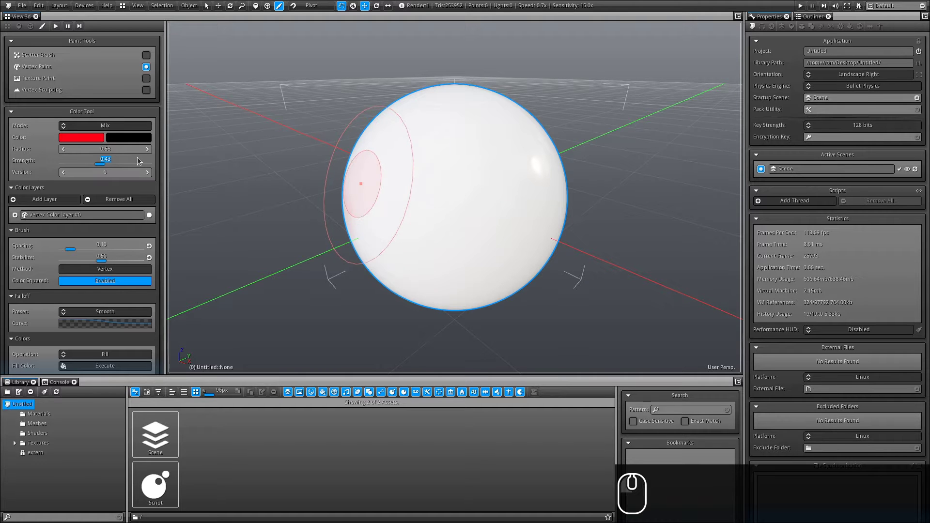
type("0.5")
key("Return")
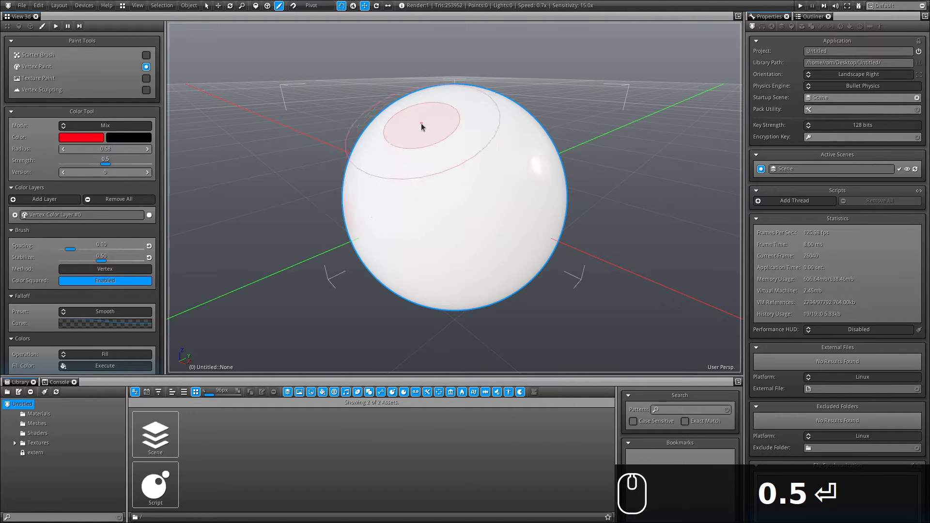
Paint a red S-shaped stroke down the sphere's front in Mix mode with brush radius 0.23 and strength 0.88
left_click(95, 126)
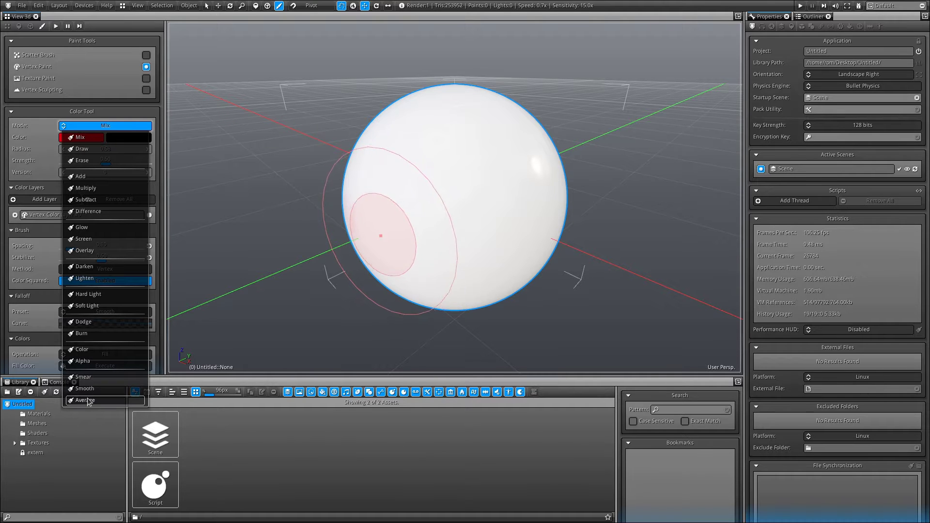
left_click(92, 129)
right_click_drag(451, 164, 407, 162, "ctrl")
left_click_drag(460, 115, 432, 144)
key("ctrl+z")
mouse_move(433, 158)
right_mouse_down("shift")
mouse_move(457, 95)
mouse_move(481, 101)
right_mouse_up("shift")
left_click_drag(451, 166, 382, 240)
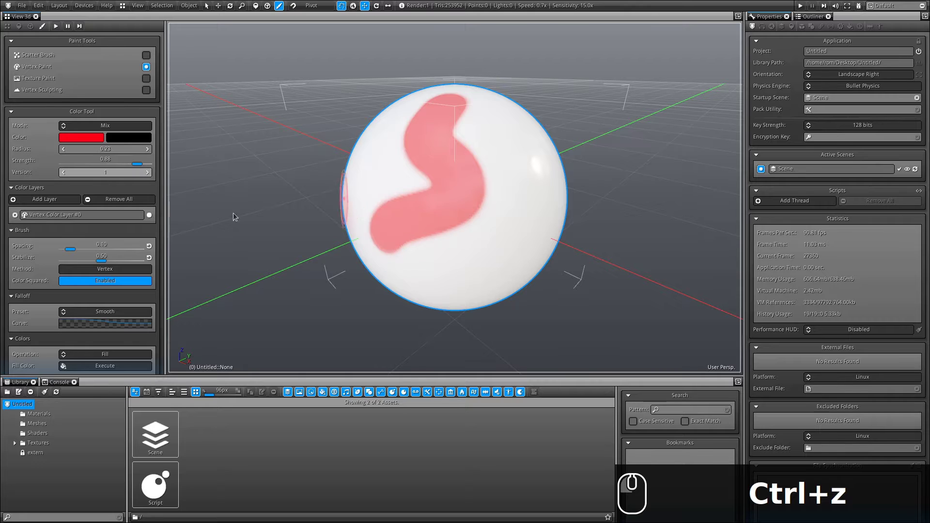
Change the vertex paint mode to Smear and set the brush to radius 0.35 and strength 0.46
left_click(105, 126)
left_click(104, 385)
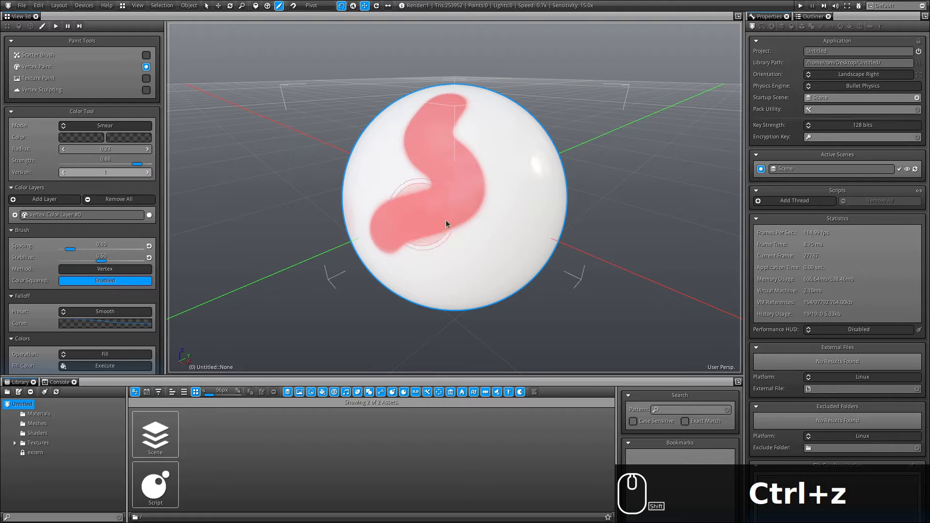
mouse_move(454, 218)
right_mouse_down("ctrl")
mouse_move(484, 231)
mouse_move(459, 221)
right_mouse_up("ctrl")
right_click_drag(459, 220, 440, 274, "shift")
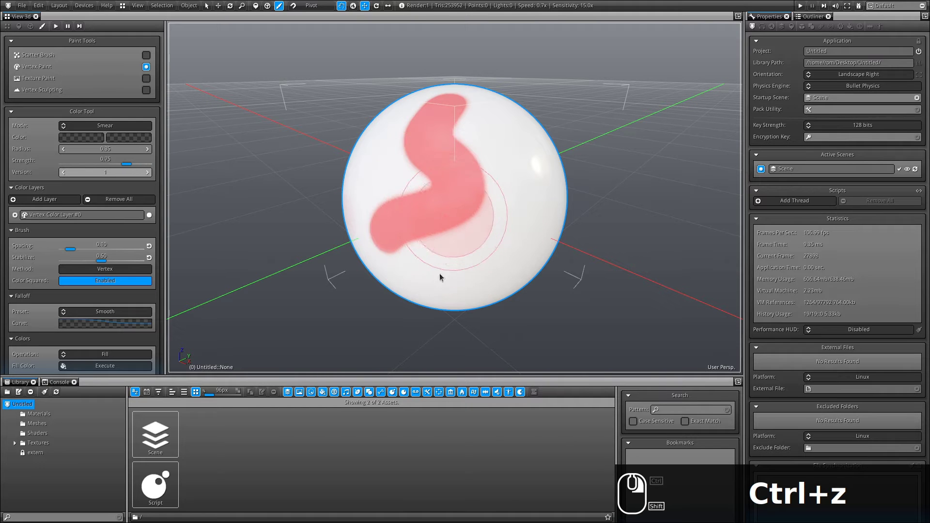
right_click_drag(413, 366, 413, 368, "shift")
Smear the lower bend of the red stroke outward, and restore the vertex paint version to 1
mouse_move(457, 213)
left_mouse_down()
mouse_move(449, 208)
mouse_move(499, 233)
left_mouse_up()
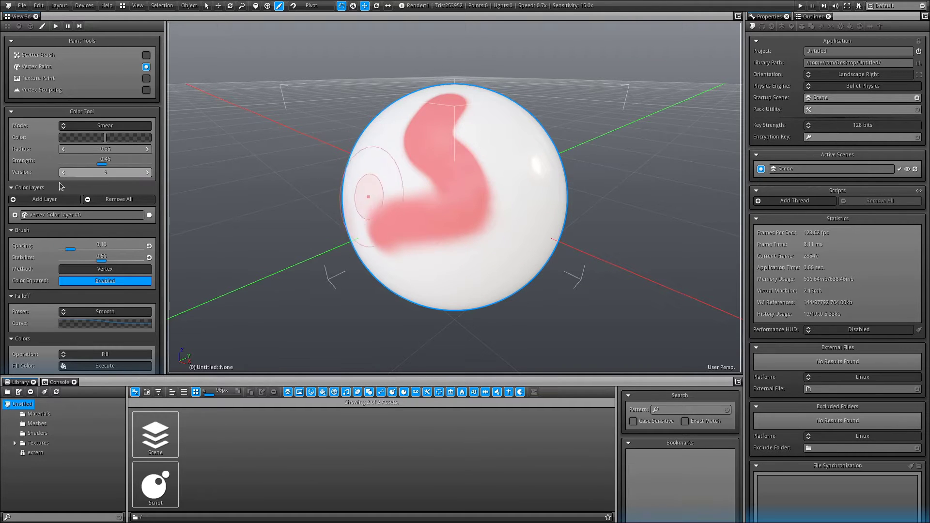
right_click(128, 174)
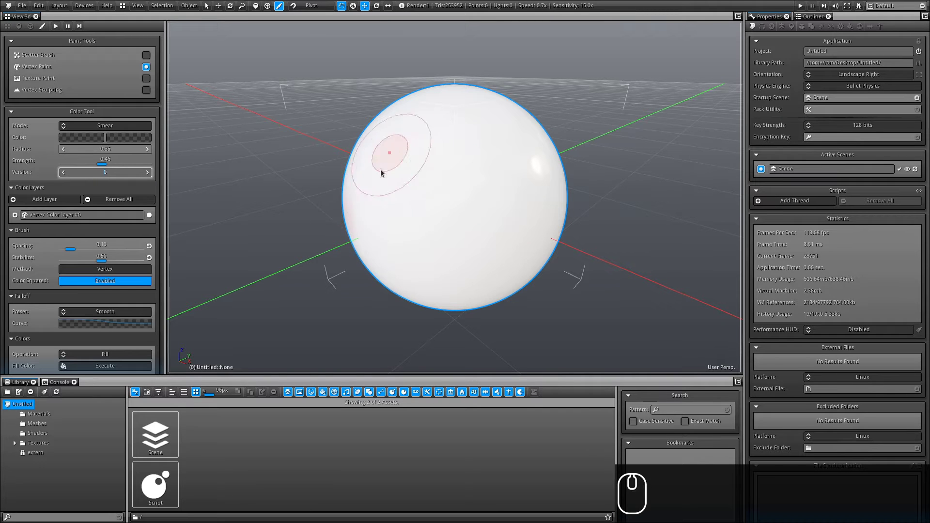
left_click(148, 173)
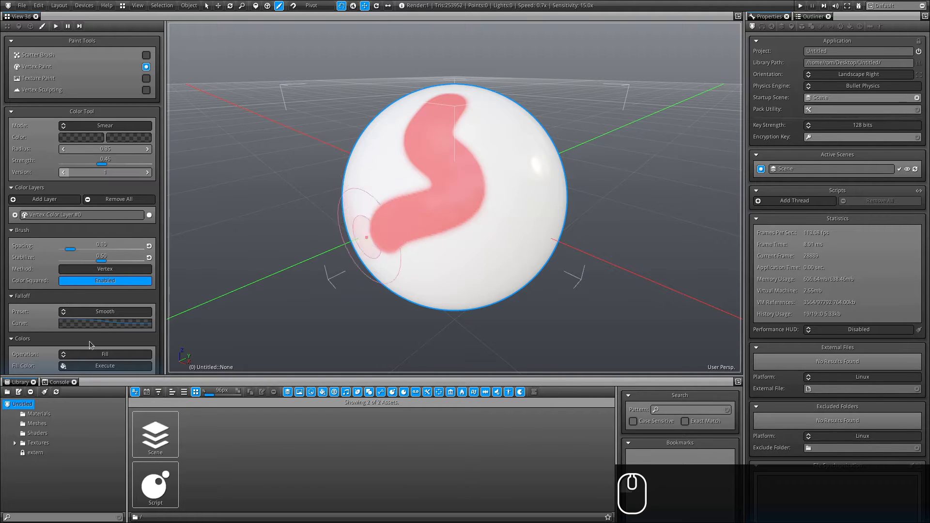
Switch the vertex paint mode to Smooth and soften the edges of the red S-shaped stroke
left_click(85, 126)
left_click(97, 388)
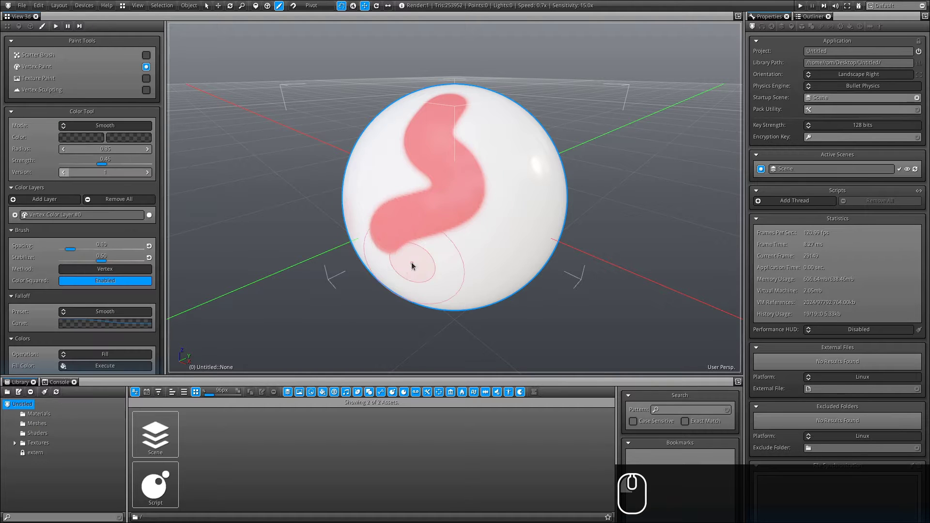
left_click_drag(412, 265, 397, 261)
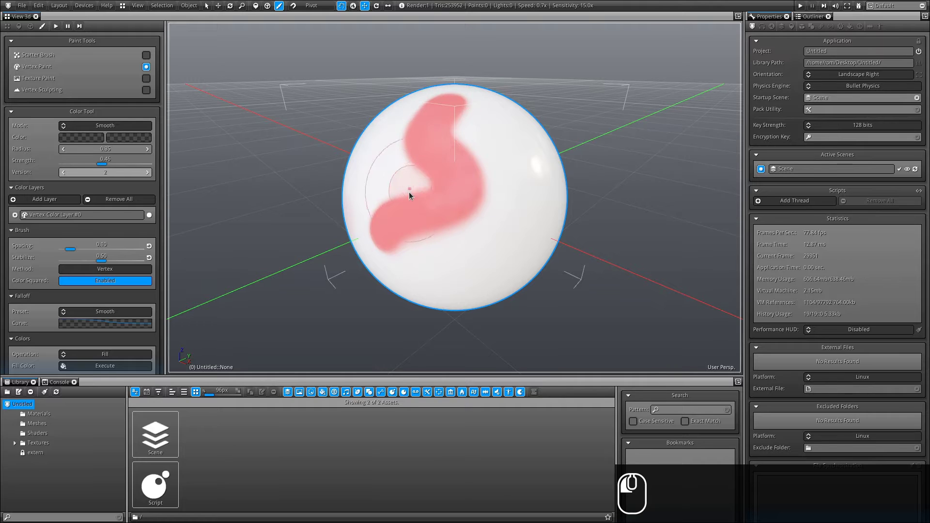
left_click_drag(373, 241, 368, 159)
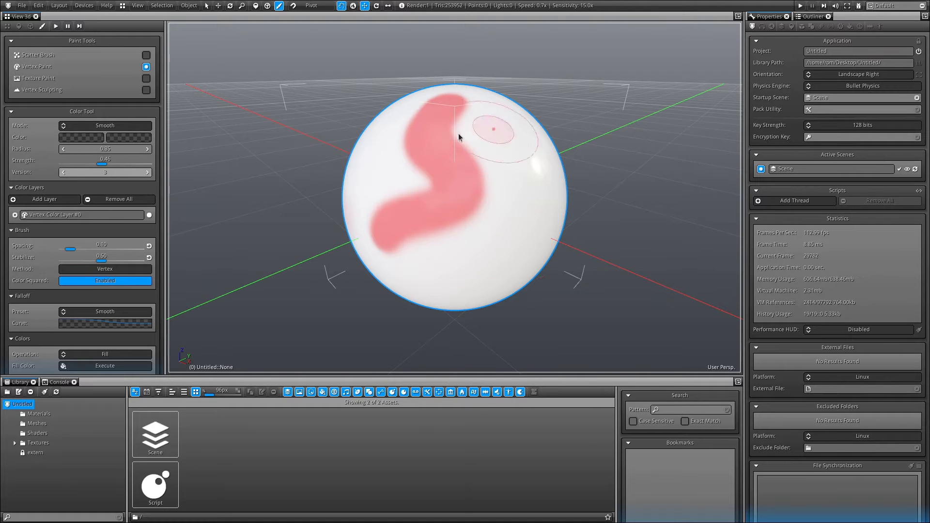
Add three vertex color layers to the sphere and generate the vertex color shader
left_click(46, 199)
left_click(46, 199)
left_click(46, 199)
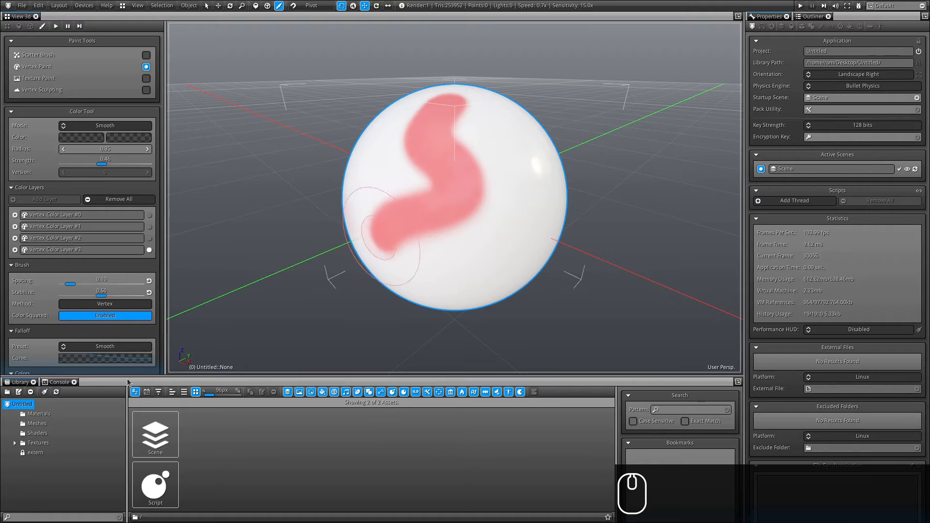
scroll(40, 279, "down", 5)
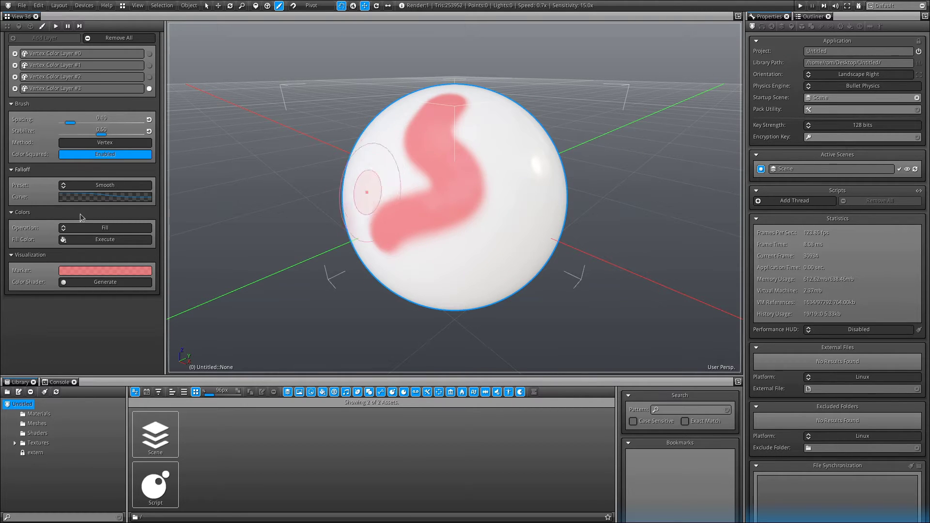
left_click(130, 282)
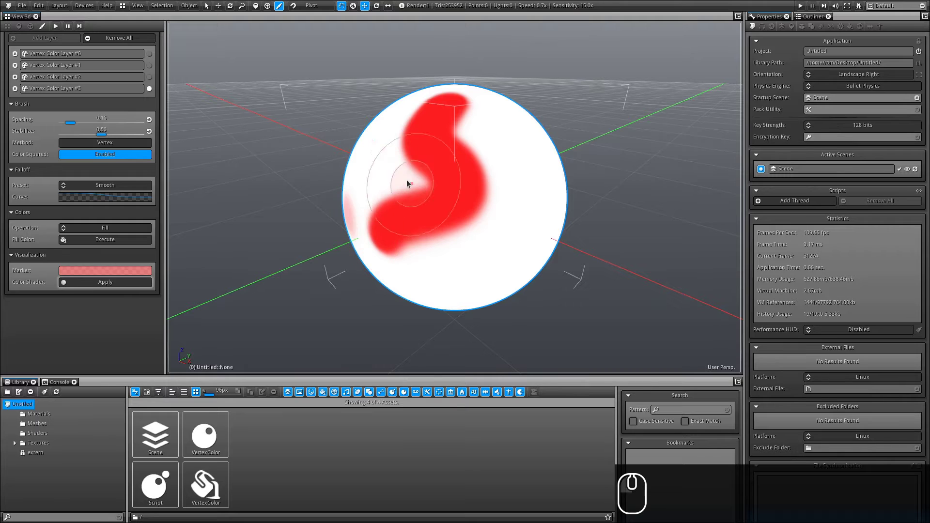
Cycle through the sphere's vertex color layers to compare their contents, ending on Vertex Color Layer #3
left_click(150, 76)
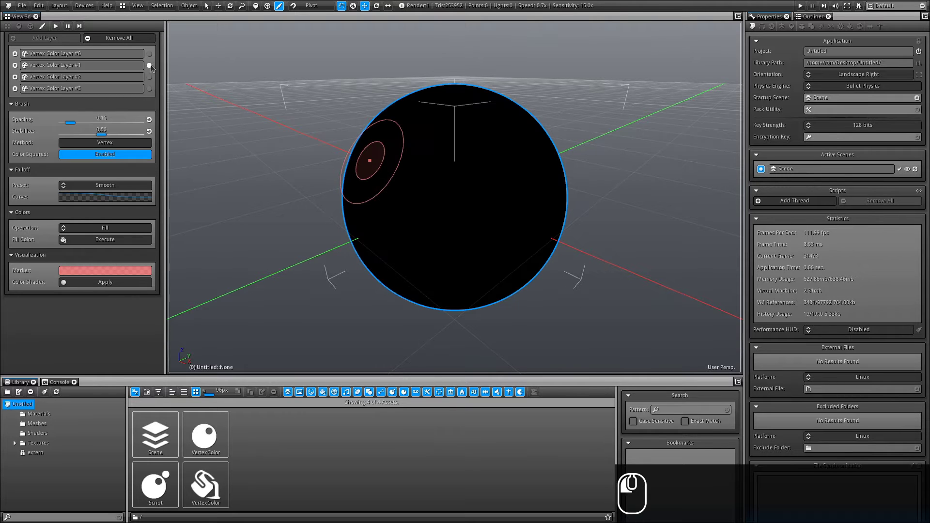
left_click(150, 53)
left_click(150, 65)
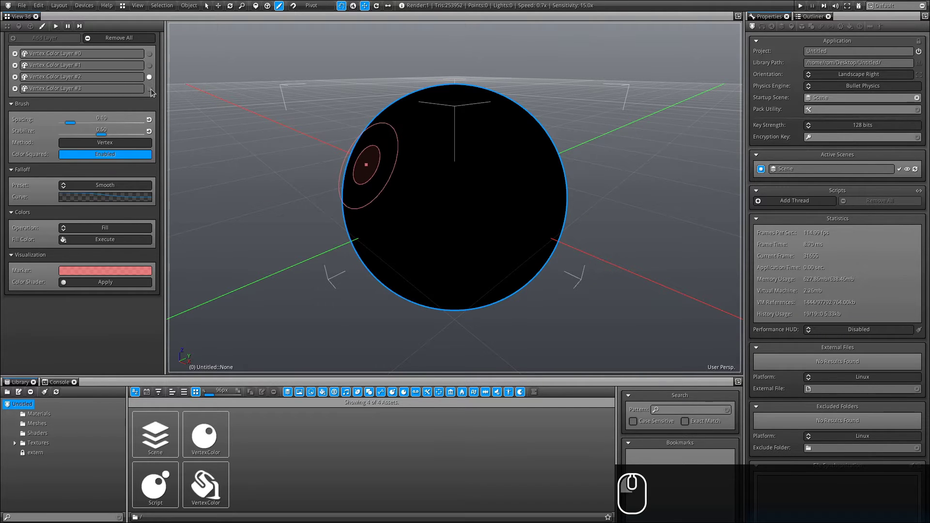
left_click(150, 89)
Set the paint mode to Mix and paint a red S-shaped stroke on Vertex Color Layer #3
scroll(62, 260, "up", 4)
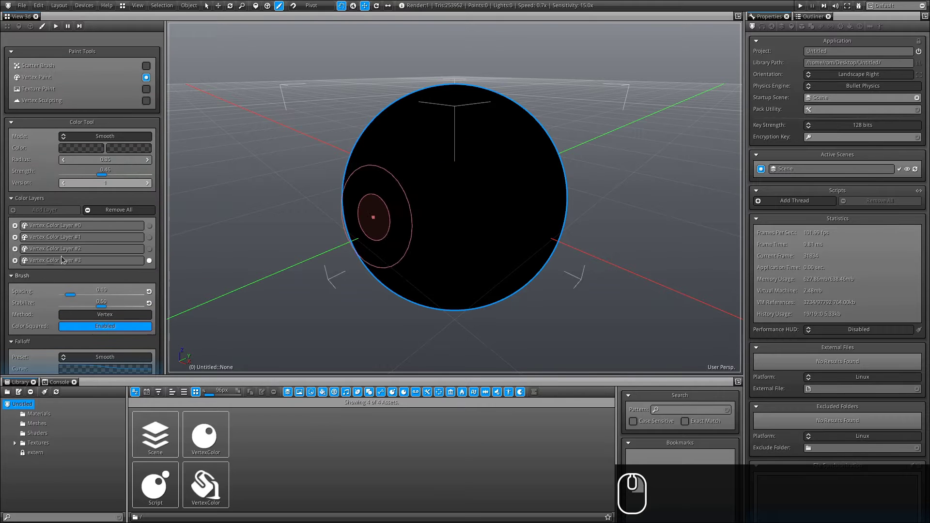
left_click(77, 136)
left_click(76, 142)
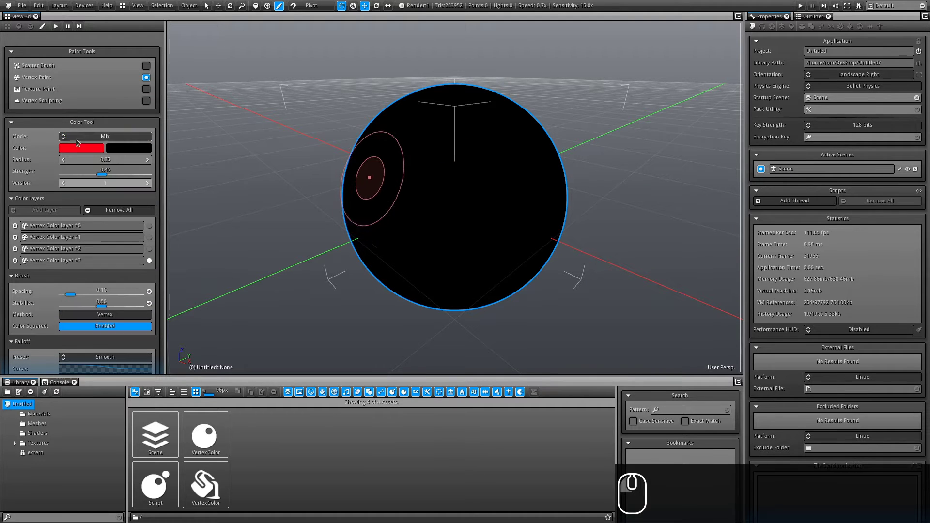
mouse_move(426, 116)
left_mouse_down()
mouse_move(457, 208)
mouse_move(363, 201)
mouse_move(359, 211)
left_mouse_up()
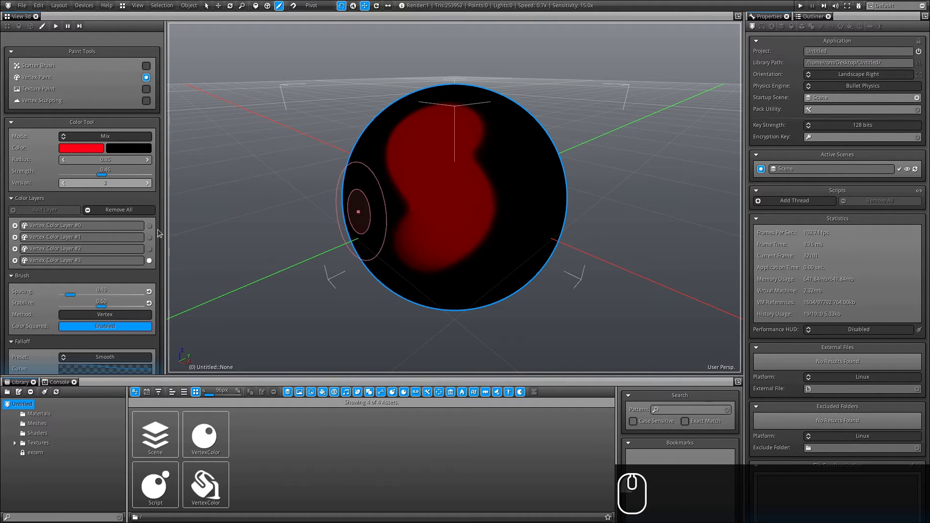
Compare Vertex Color Layers #0 and #1 with the newly painted layer #3, leaving layer #3 active
left_click(149, 226)
left_click(149, 237)
left_click(149, 261)
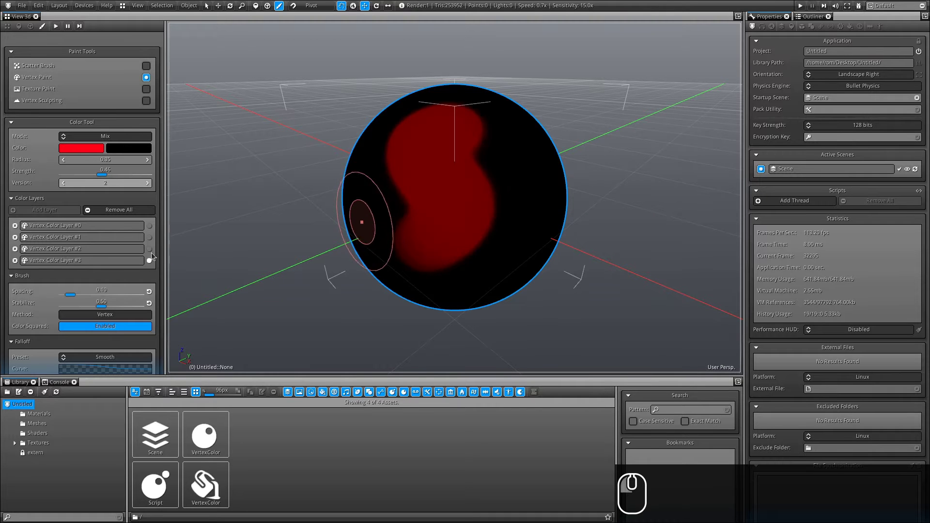
Activate the sphere's Vertex Color Layer #0 and fill it with black using the Fill color operation
left_click(150, 249)
left_click(149, 237)
left_click(149, 226)
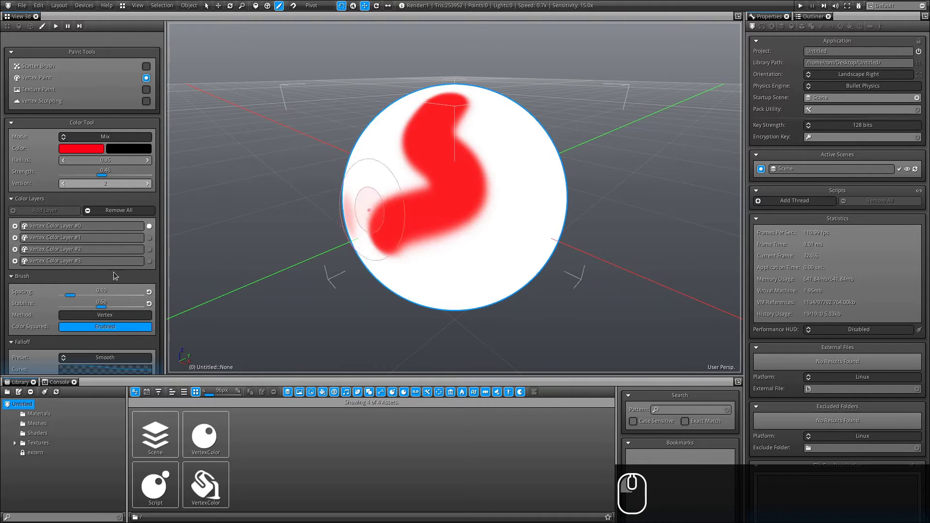
mouse_move(379, 266)
left_mouse_down("alt")
mouse_move(596, 227)
mouse_move(465, 249)
mouse_move(367, 197)
left_mouse_up("alt")
scroll(36, 297, "down", 5)
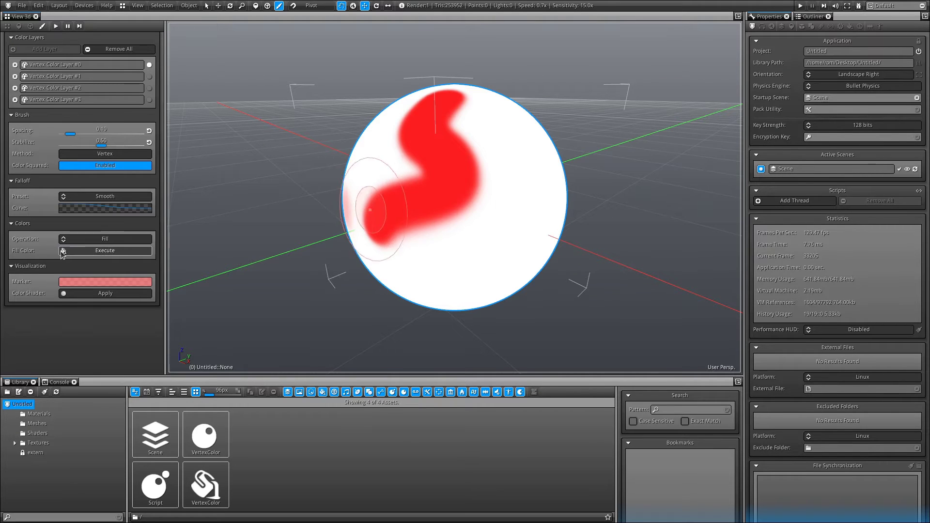
left_click(114, 242)
left_click(112, 245)
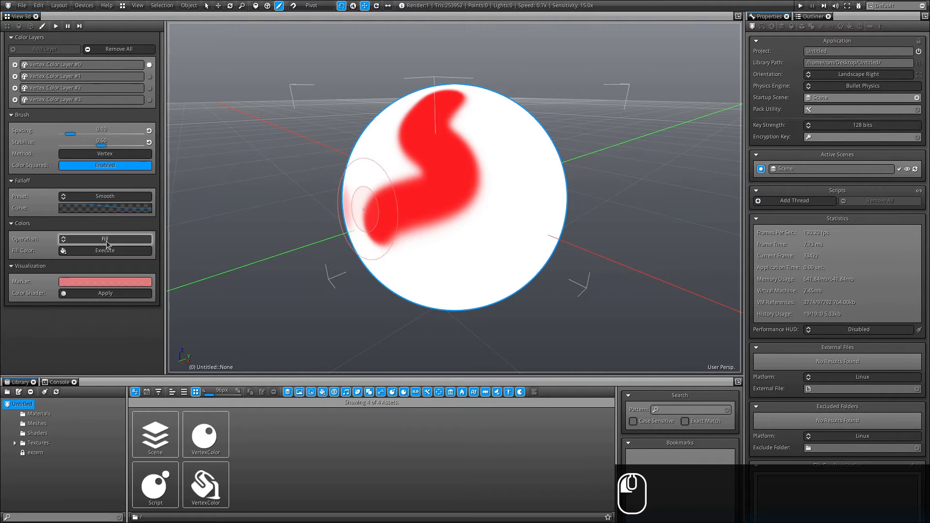
scroll(40, 295, "up", 5)
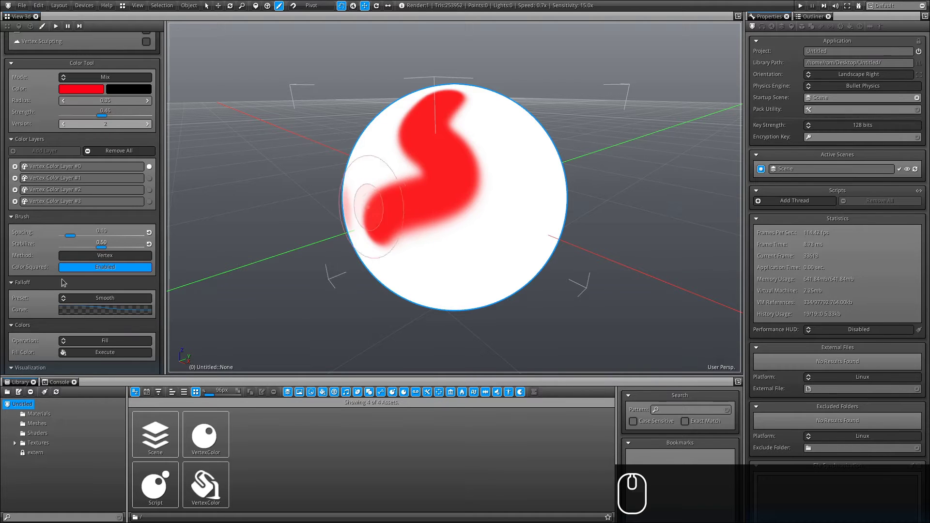
scroll(63, 283, "down", 5)
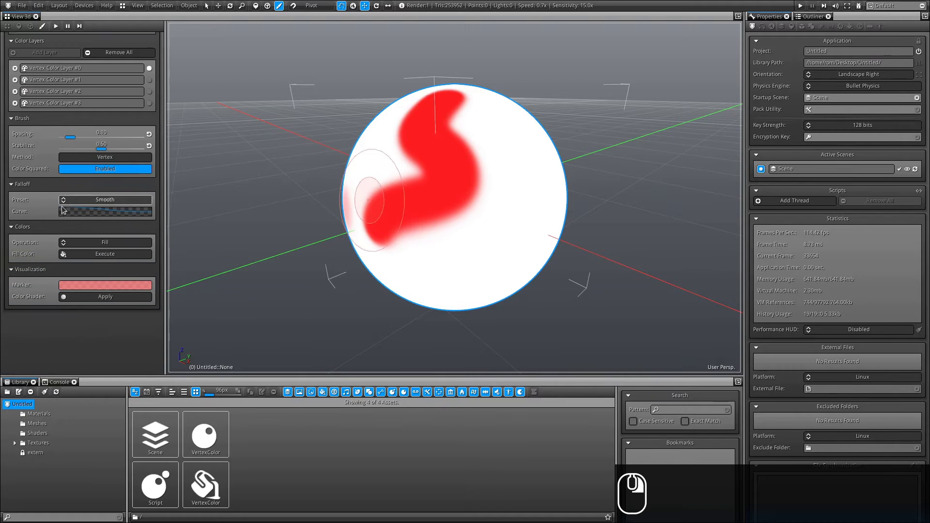
left_click(112, 252)
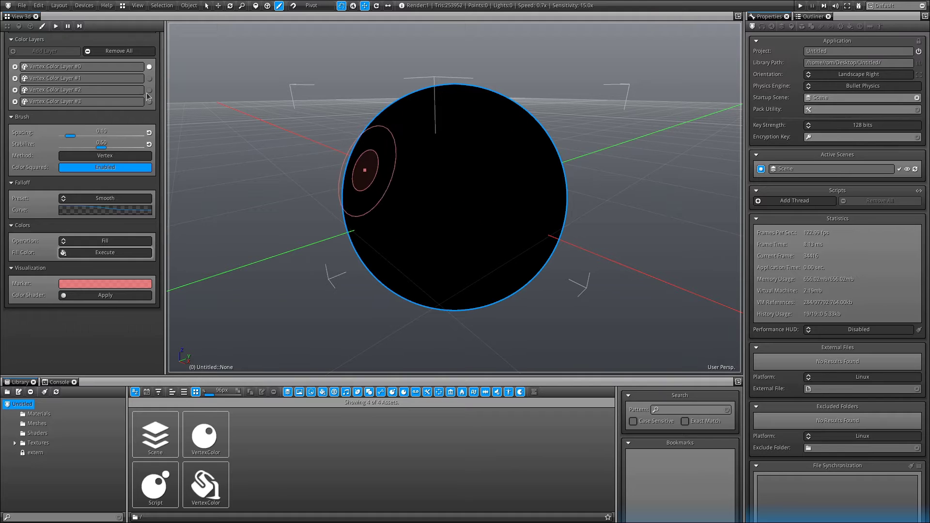
Fill Vertex Color Layer #1 with red and compare it with Vertex Color Layer #0, leaving layer #1 active
left_click(149, 78)
left_click(105, 252)
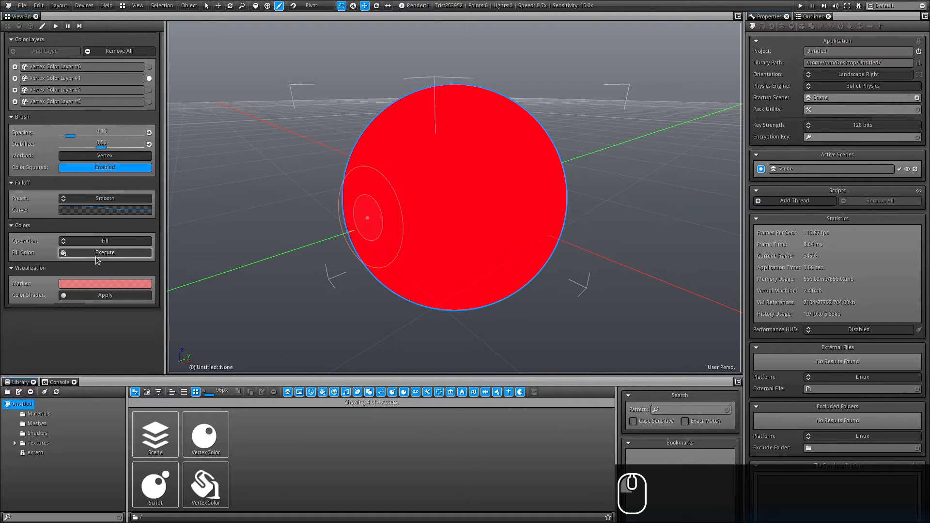
scroll(55, 199, "up", 3)
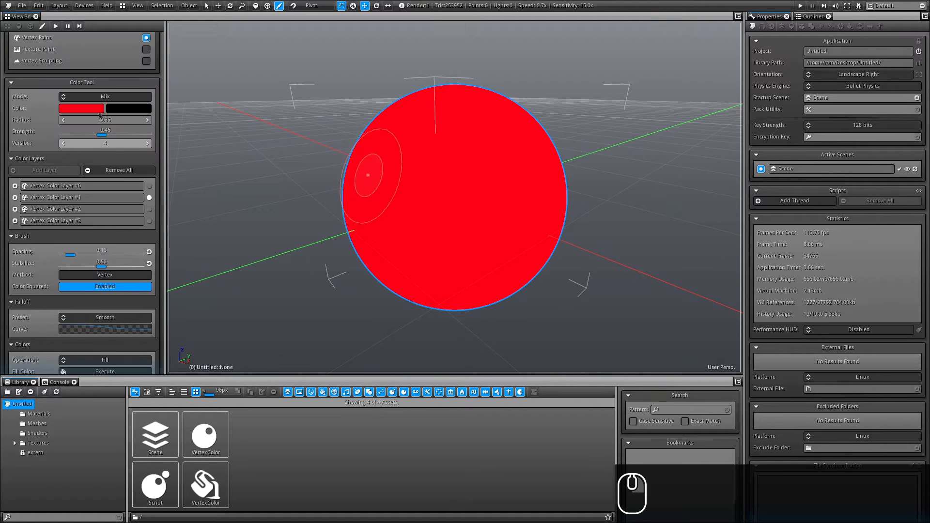
left_click(149, 186)
left_click(149, 198)
left_click(150, 187)
left_click(151, 199)
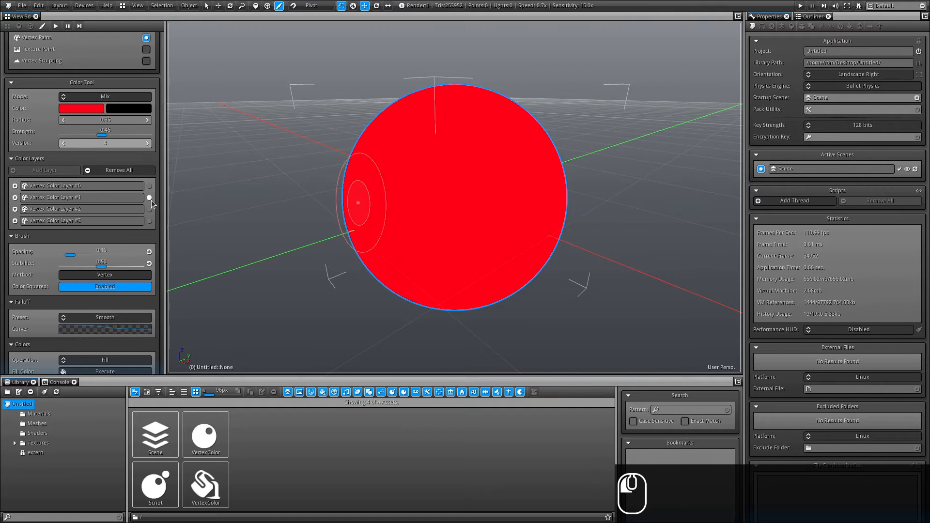
Choose the Levels color operation and set its offset to 0.41 on the sphere's Vertex Color Layer #3
scroll(122, 218, "down", 4)
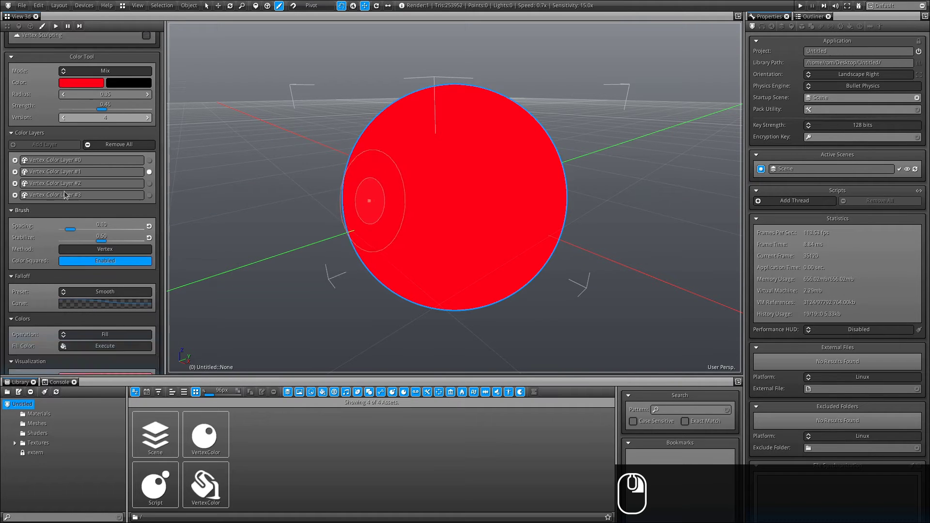
left_click(123, 219)
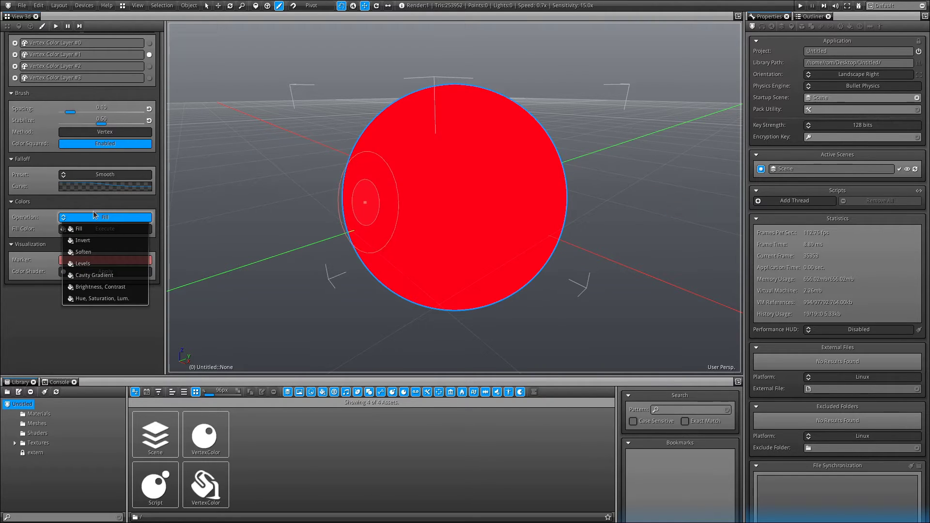
left_click(150, 43)
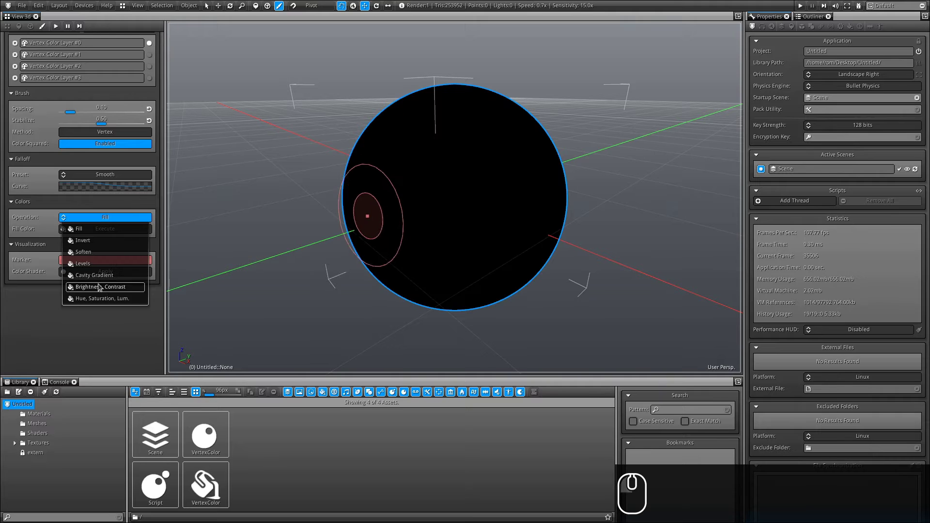
left_click(95, 264)
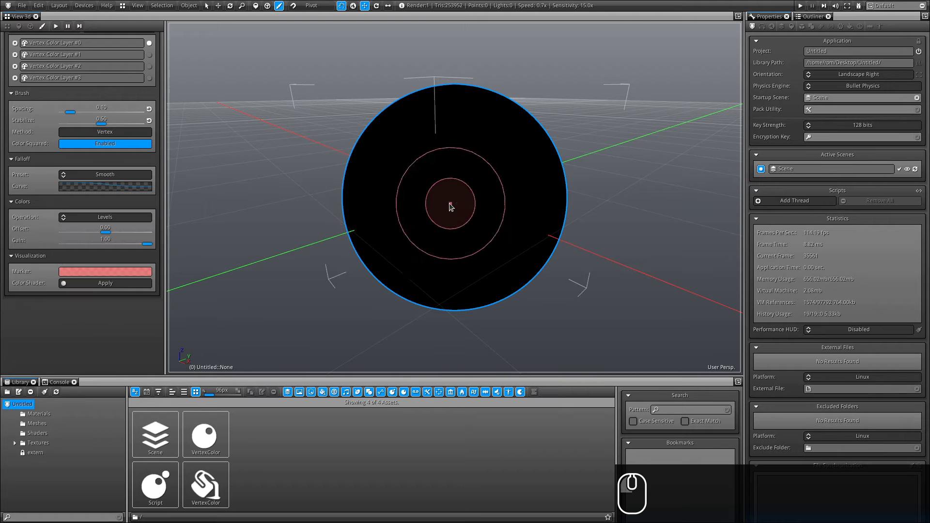
left_click(149, 57)
left_click(151, 45)
left_click(150, 44)
left_click(149, 78)
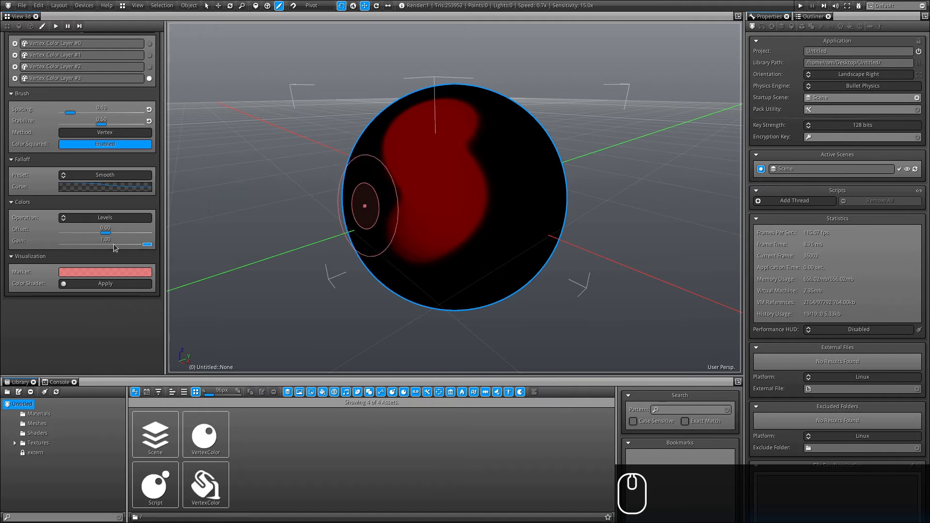
left_click_drag(116, 235, 153, 243)
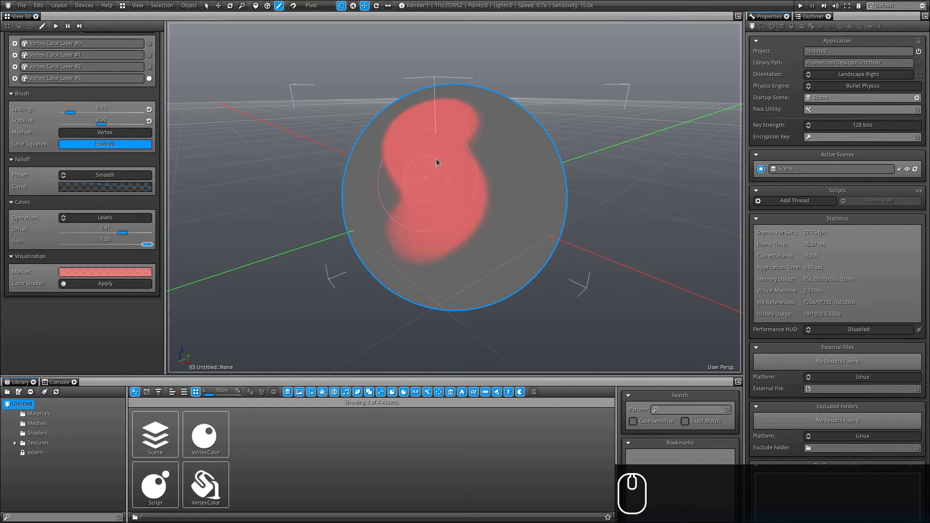
left_click(119, 217)
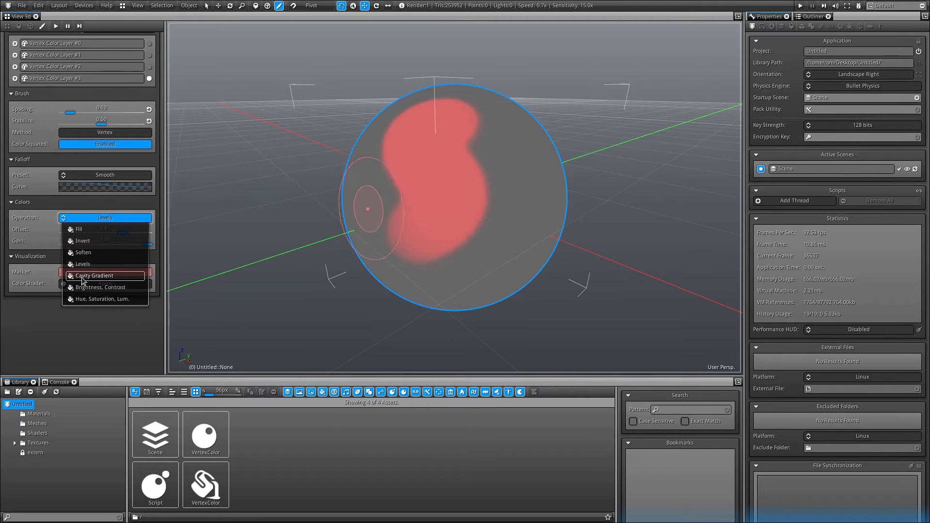
left_click(80, 222)
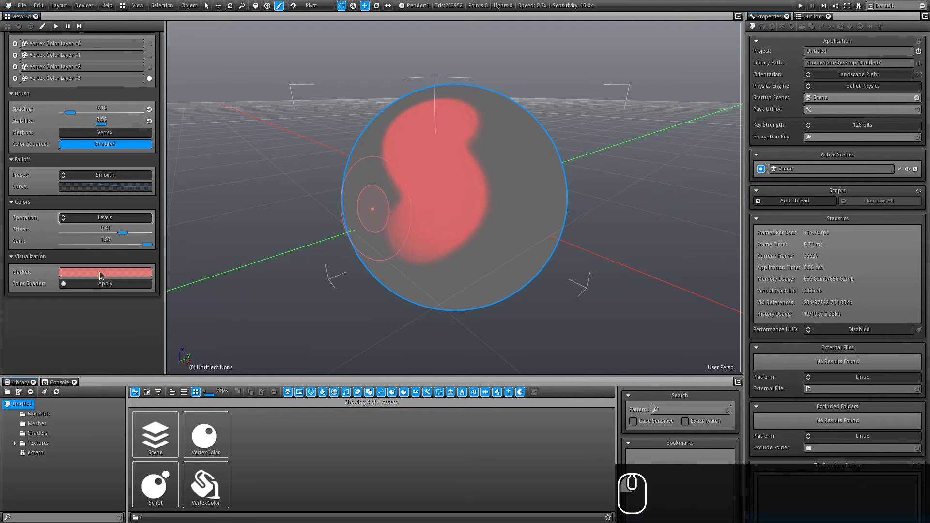
Select the Cube in the scene, hide the Sphere, and make the Cube visible in the viewport
left_click(813, 16)
left_click(763, 92)
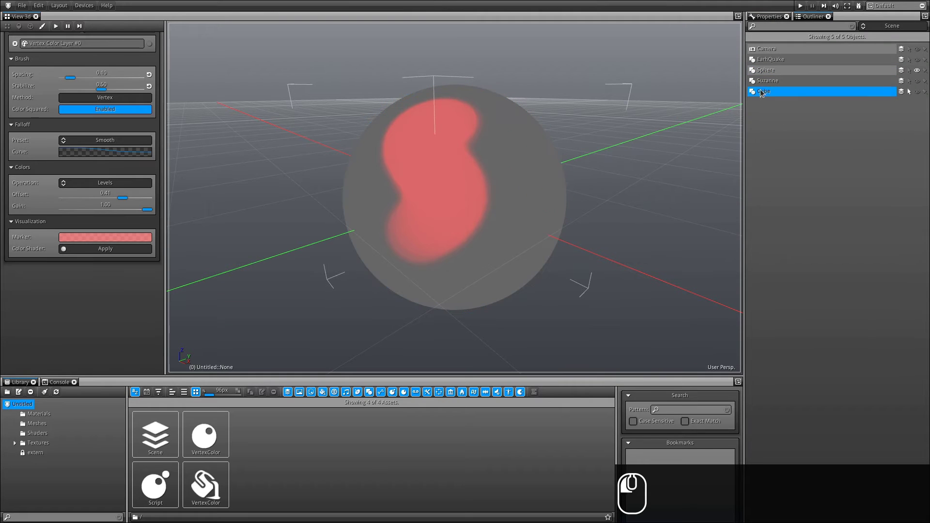
left_click(918, 70)
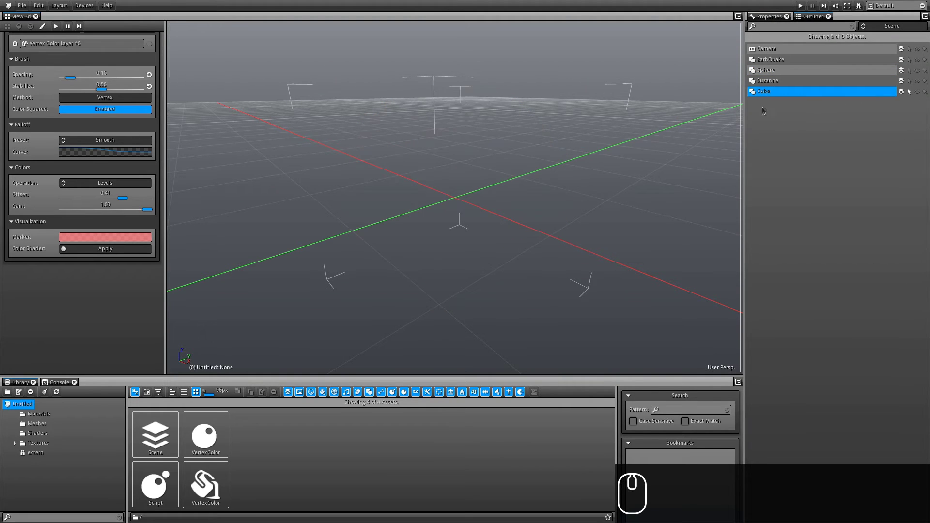
left_click(917, 91)
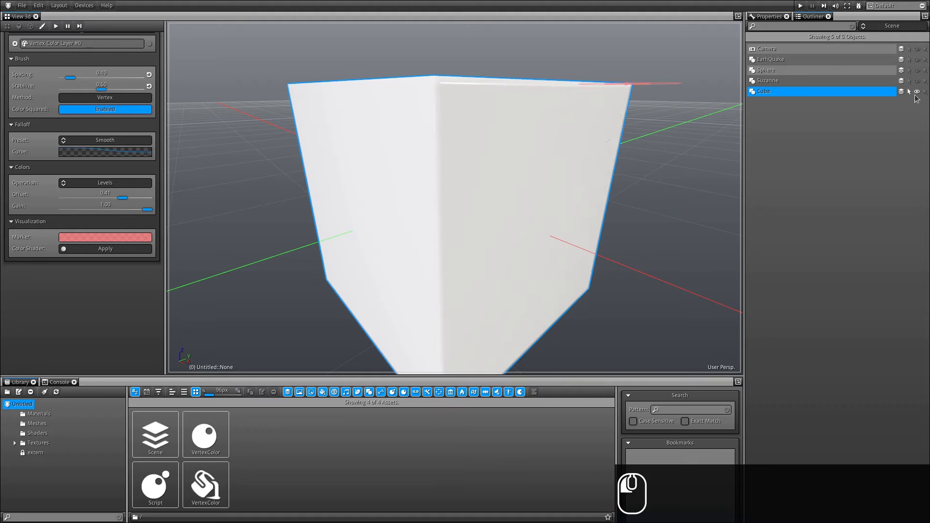
middle_click_drag(513, 167, 459, 145)
left_click_drag(516, 304, 290, 134, "alt")
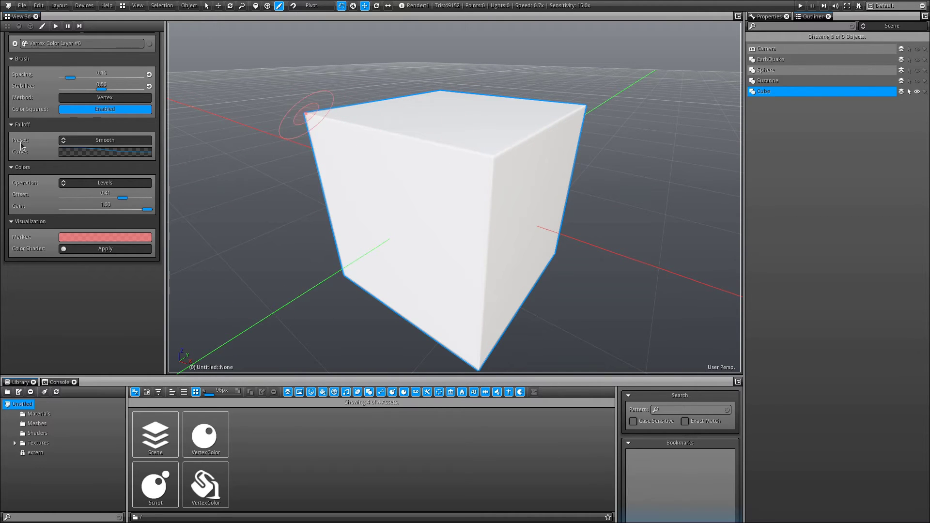
Try to process the Cavity Gradient color operation on the cube
left_click(112, 184)
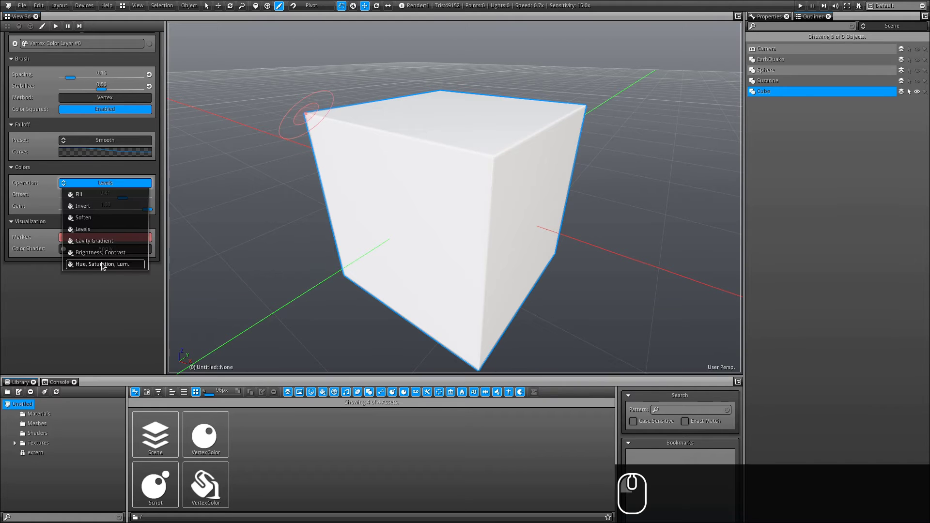
left_click(78, 242)
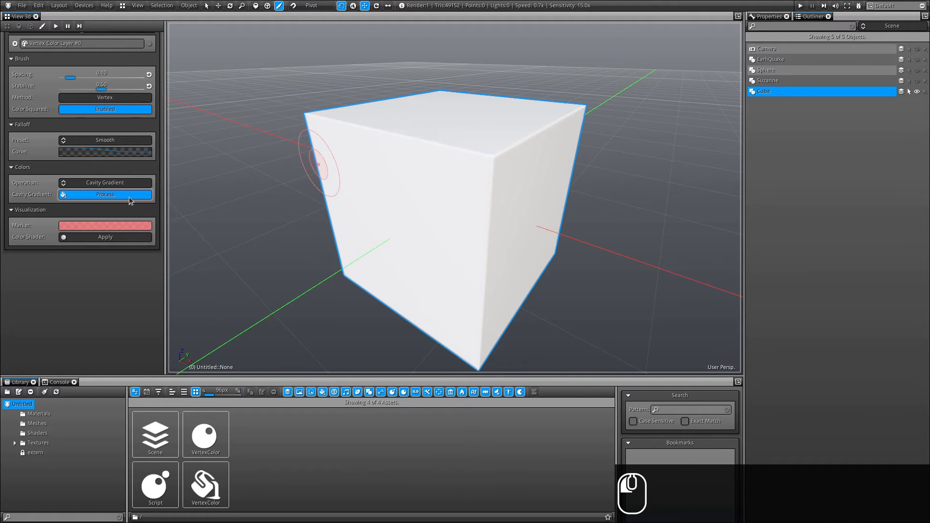
middle_click_drag(592, 160, 513, 188)
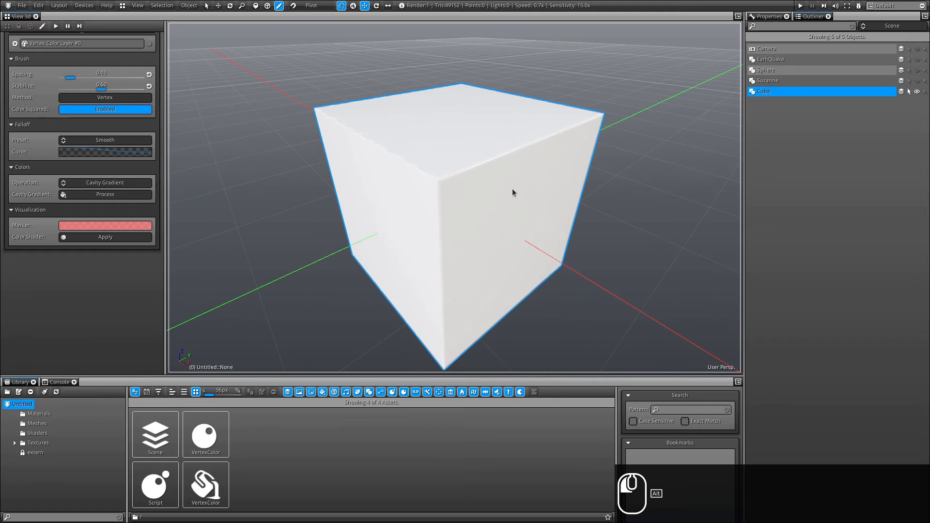
scroll(32, 212, "up", 1)
scroll(32, 213, "up", 3)
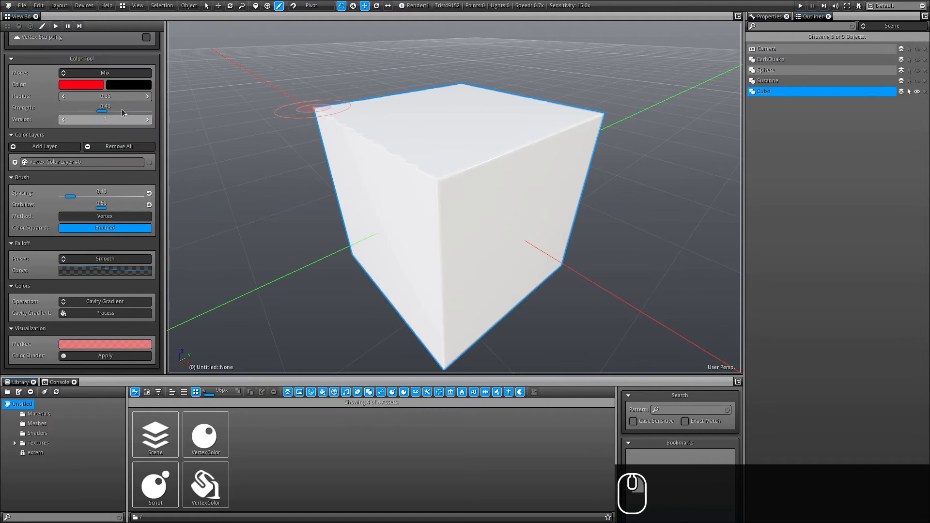
Activate the cube's Vertex Color Layer #0 and fill it with black using the Fill operation
left_click(107, 303)
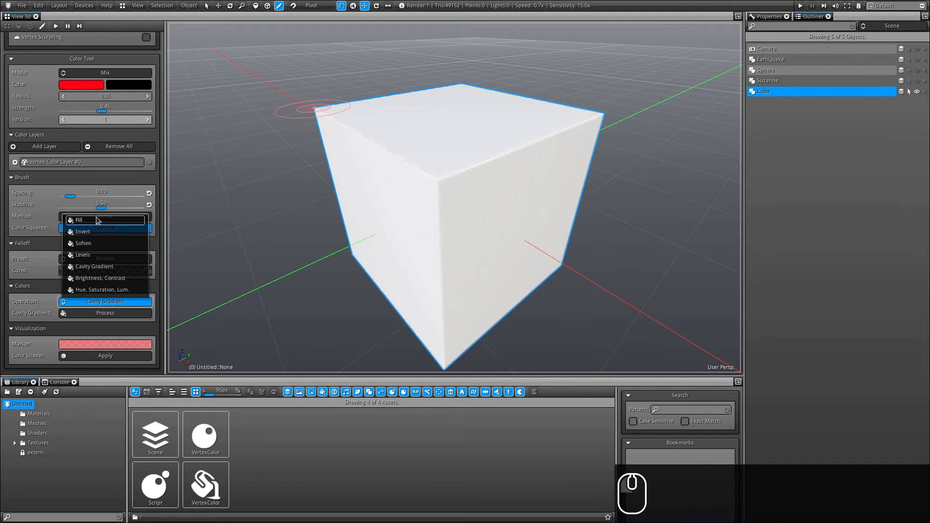
left_click(80, 220)
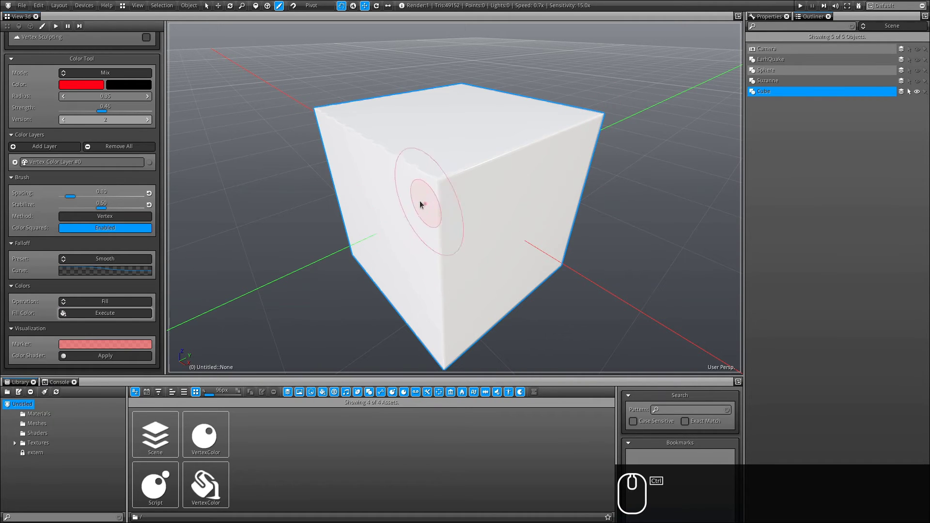
left_click_drag(396, 196, 416, 216, "alt")
left_click(149, 162)
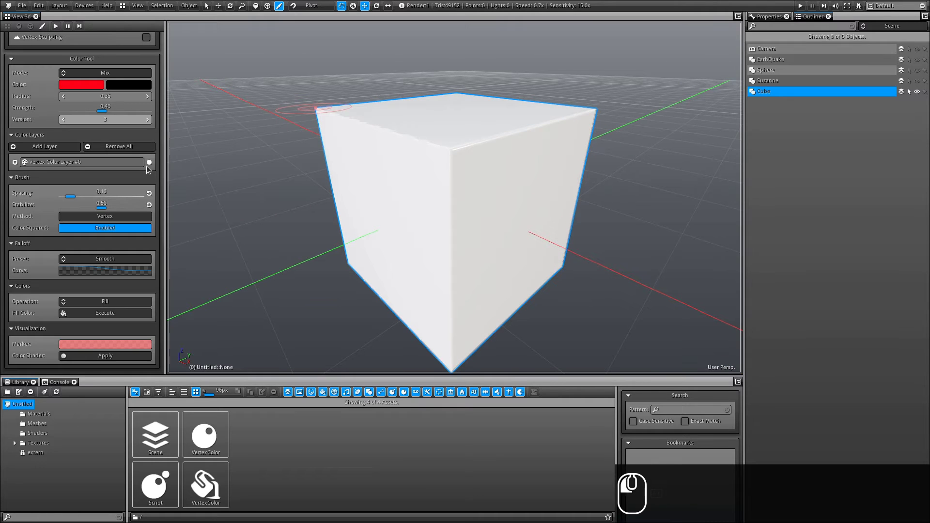
left_click(98, 315)
left_click_drag(457, 133, 380, 202, "alt")
Process a Cavity Gradient in red on the black cube and inspect its edges from several sides
left_click(100, 303)
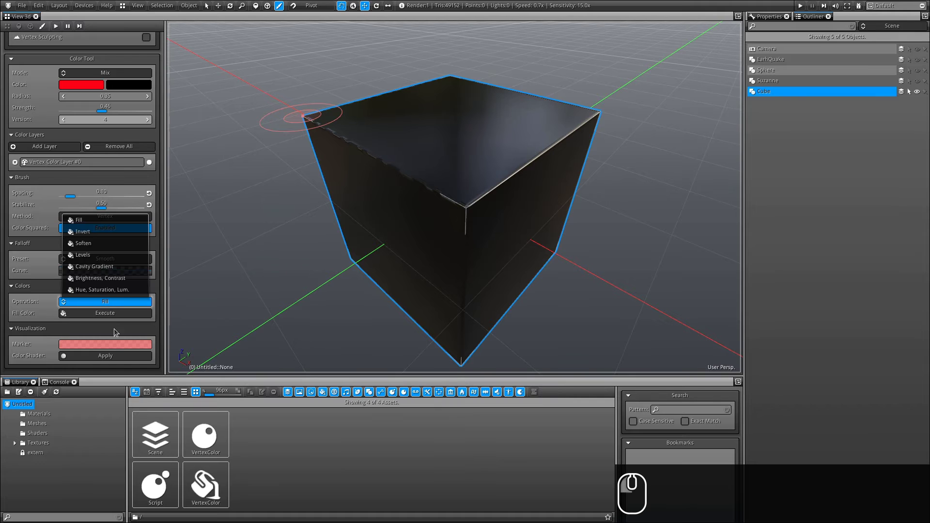
left_click(109, 267)
left_click(104, 313)
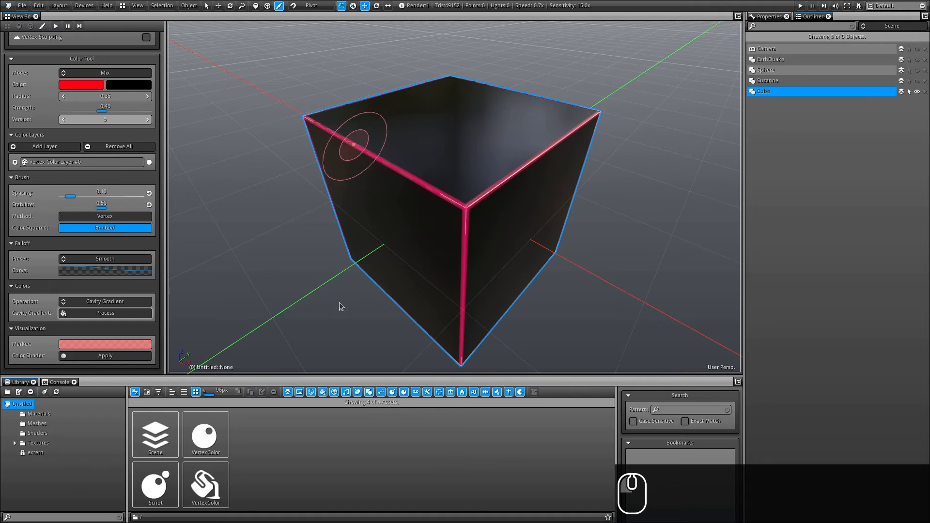
left_click_drag(341, 307, 312, 109, "alt")
left_click_drag(339, 159, 452, 96, "alt")
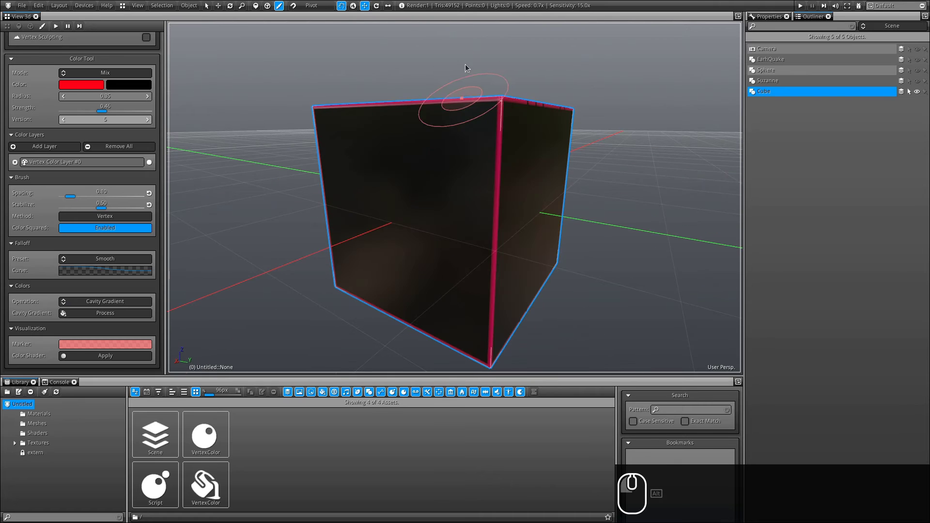
mouse_move(519, 122)
left_mouse_down("alt")
mouse_move(529, 260)
mouse_move(468, 295)
mouse_move(332, 224)
mouse_move(531, 242)
mouse_move(368, 210)
mouse_move(377, 183)
left_mouse_up("alt")
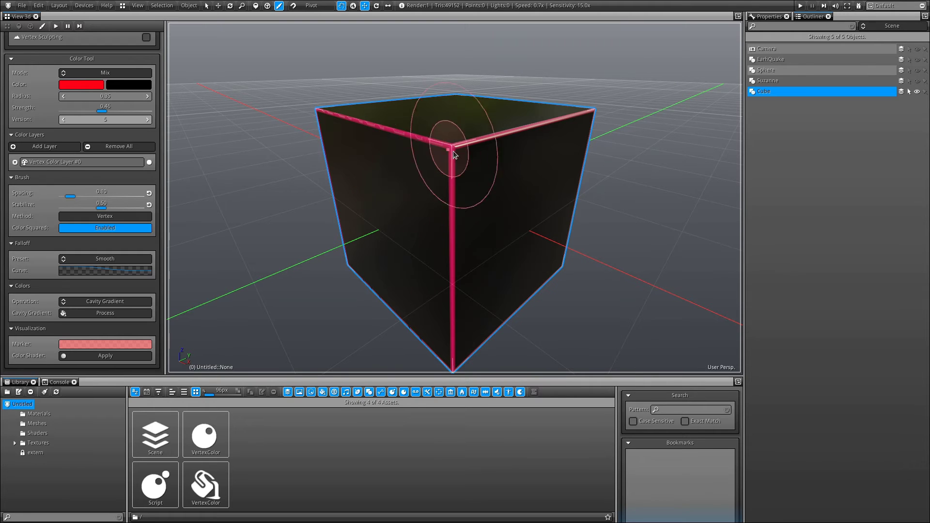
Set the primary paint color to white and process the Cavity Gradient again on the cube's edges
left_click(81, 86)
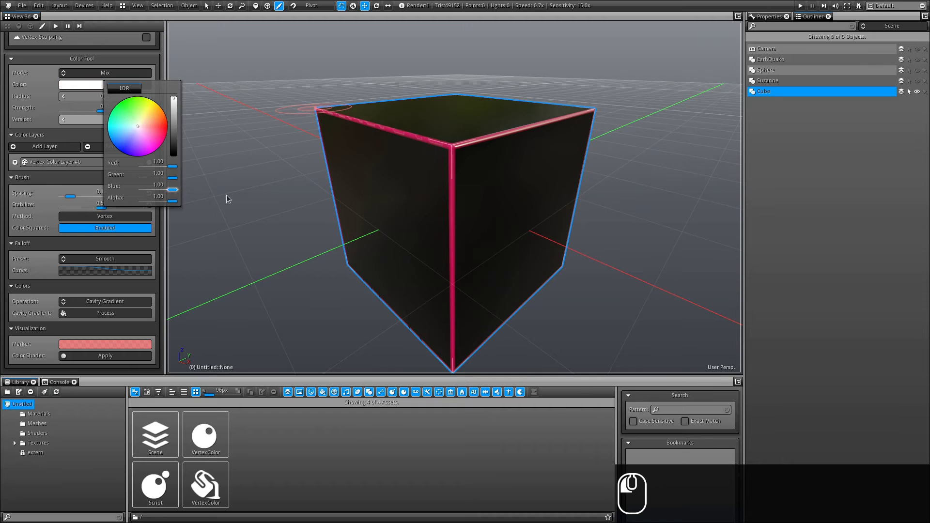
left_click(105, 313)
left_click_drag(550, 187, 482, 192, "alt")
Soften the vertex colors on the cube with the Soften operation
left_click(115, 302)
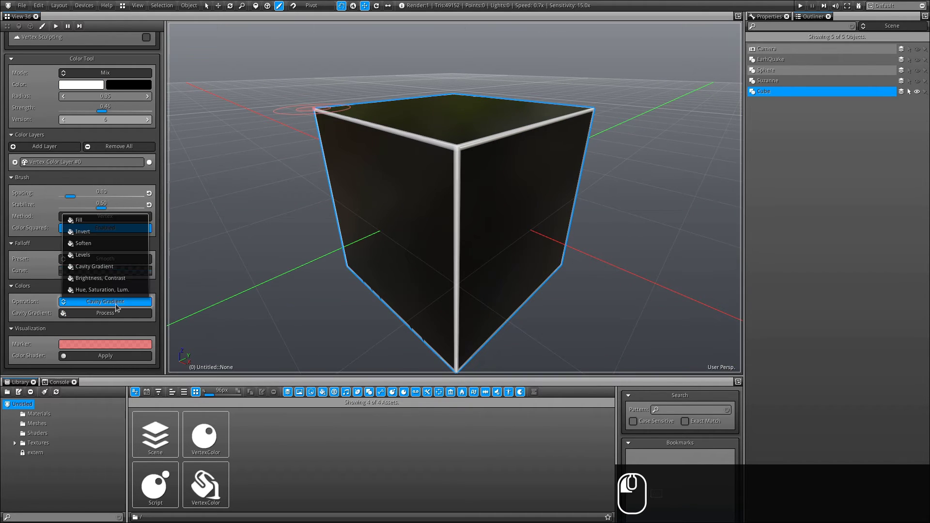
left_click(102, 246)
left_click(105, 313)
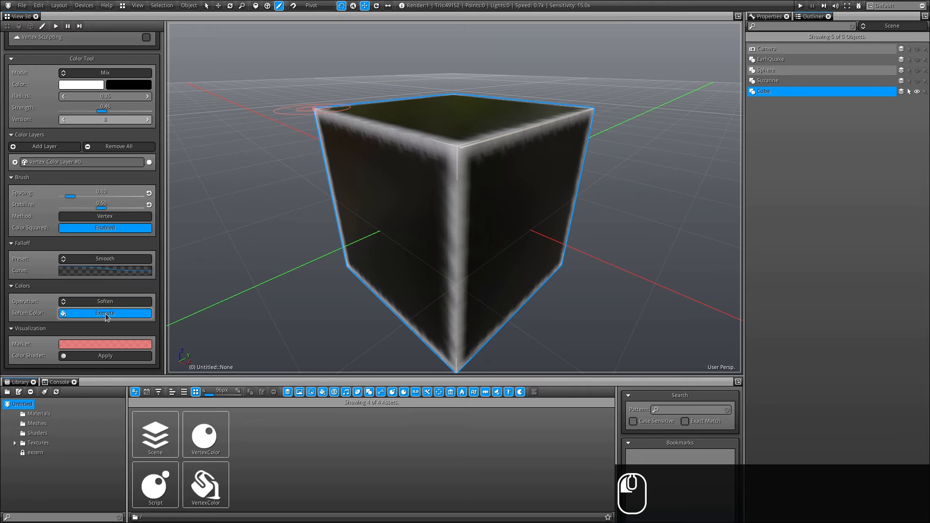
Set the primary paint color to pure red with Red 1.00, Green 0.00 and Blue 0.00
left_click_drag(309, 262, 559, 58, "alt")
mouse_move(474, 301)
left_mouse_down("alt")
mouse_move(531, 262)
mouse_move(450, 224)
mouse_move(600, 210)
left_mouse_up("alt")
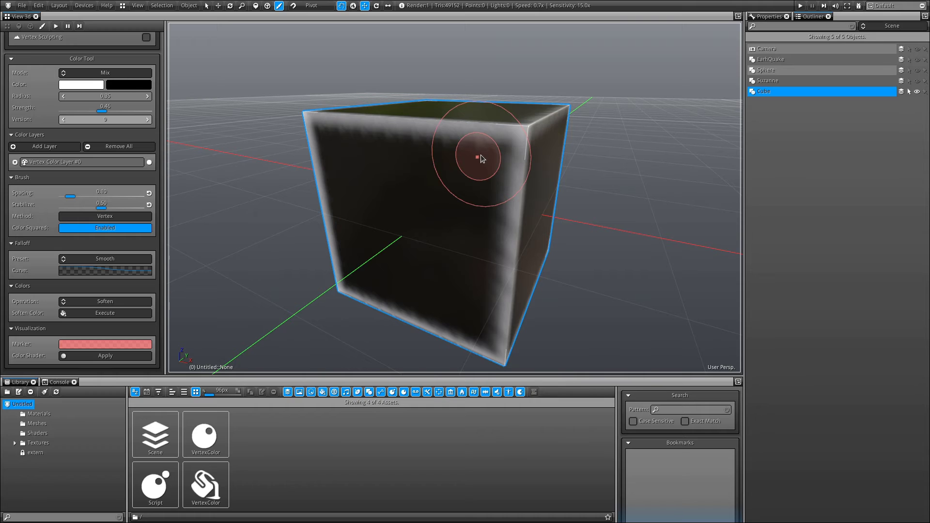
left_click_drag(481, 155, 417, 139, "alt")
left_click_drag(469, 190, 488, 204, "alt")
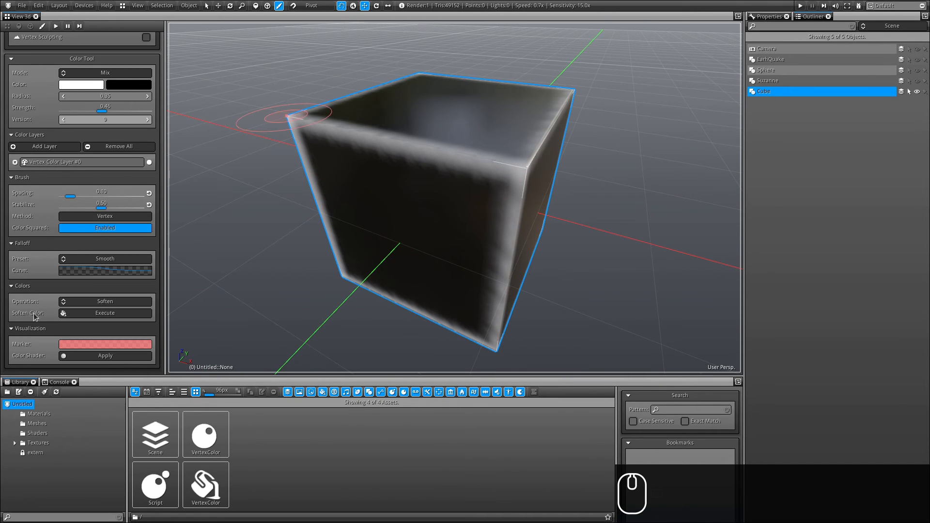
scroll(35, 315, "down", 3)
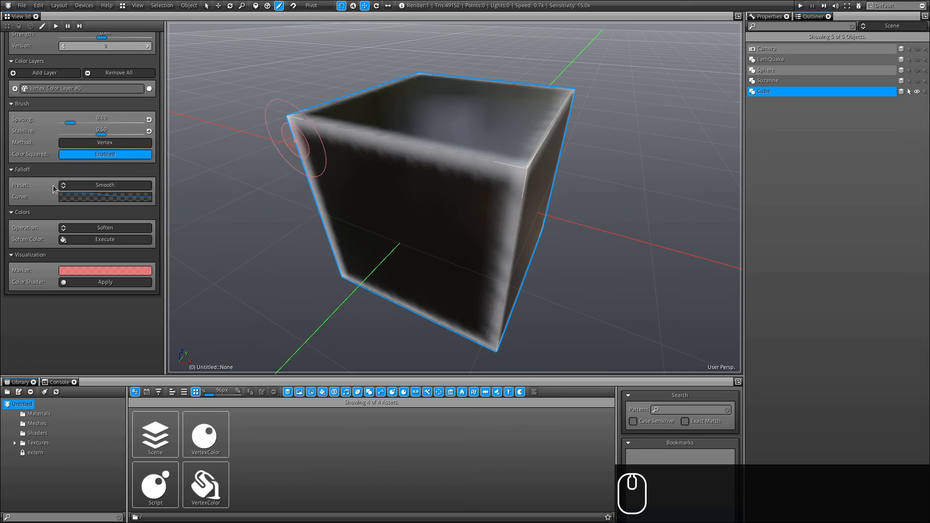
scroll(35, 140, "up", 4)
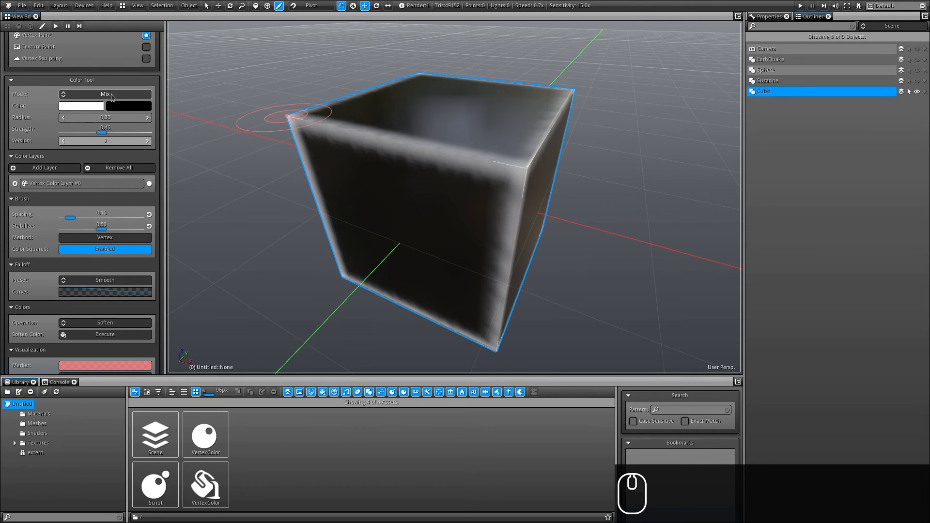
left_click(92, 105)
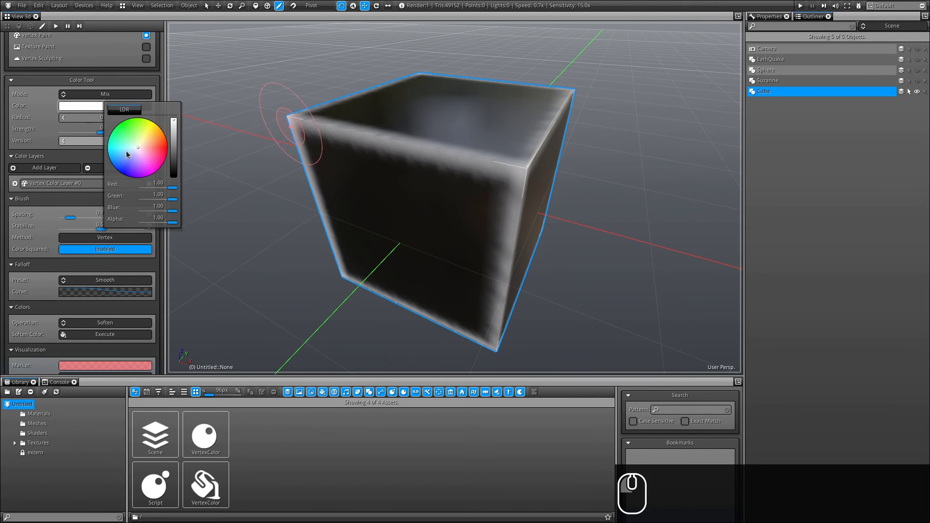
left_click_drag(127, 154, 179, 149)
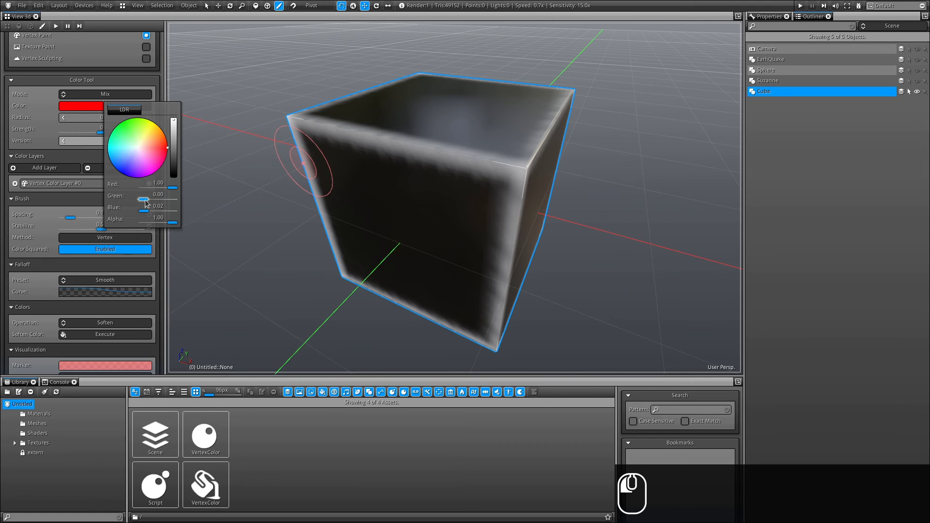
left_click_drag(143, 212, 138, 212)
Set the brush falloff preset to Custom and pull the curve's middle point handle down to create a second bump
scroll(99, 217, "down", 3)
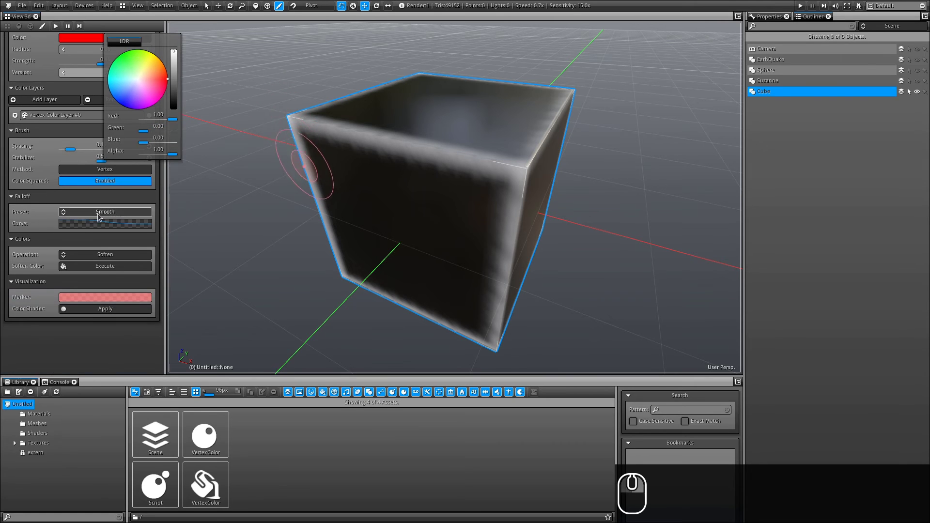
left_click(99, 213)
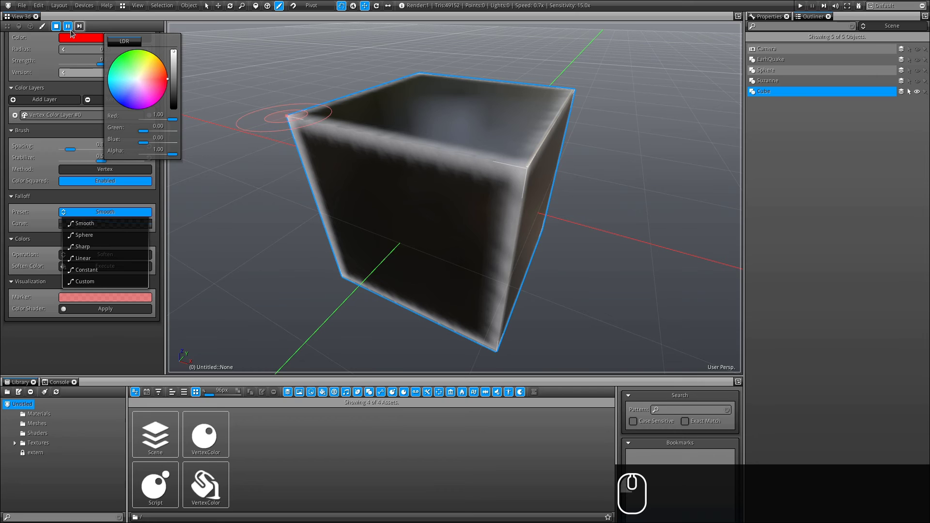
left_click(66, 215)
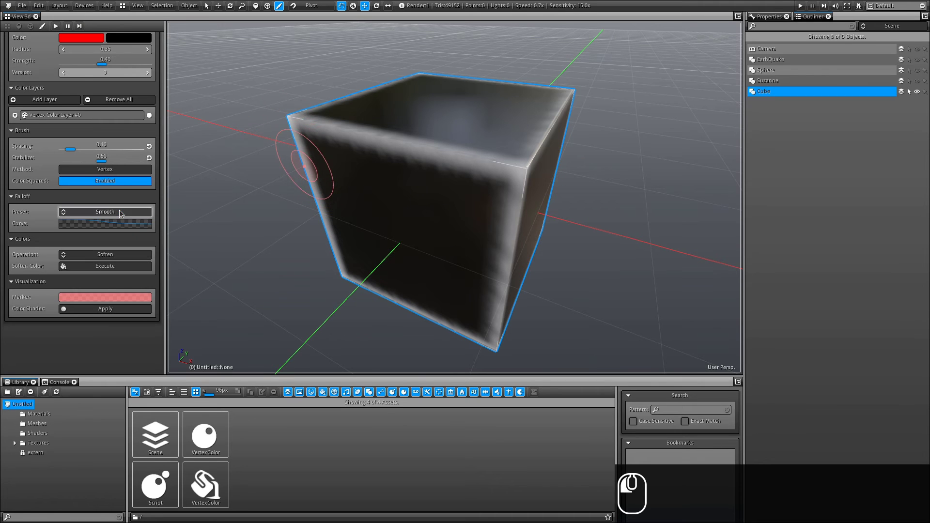
left_click(67, 215)
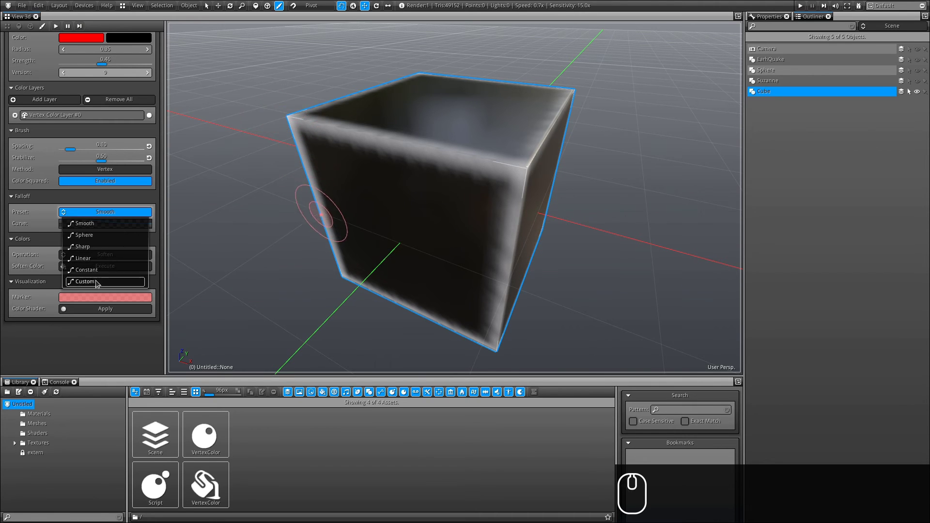
left_click(72, 284)
left_click(140, 223)
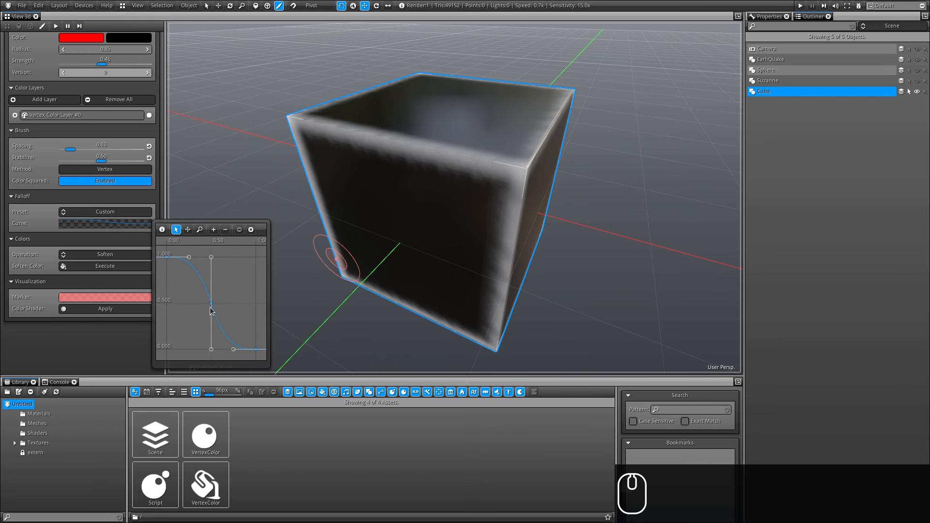
mouse_move(210, 259)
left_mouse_down()
mouse_move(202, 378)
mouse_move(211, 376)
left_mouse_up()
Enlarge the brush radius and dab a red spot in the middle of one cube face
left_click_drag(382, 292, 398, 212, "alt")
scroll(411, 214, "up", 5, "ctrl")
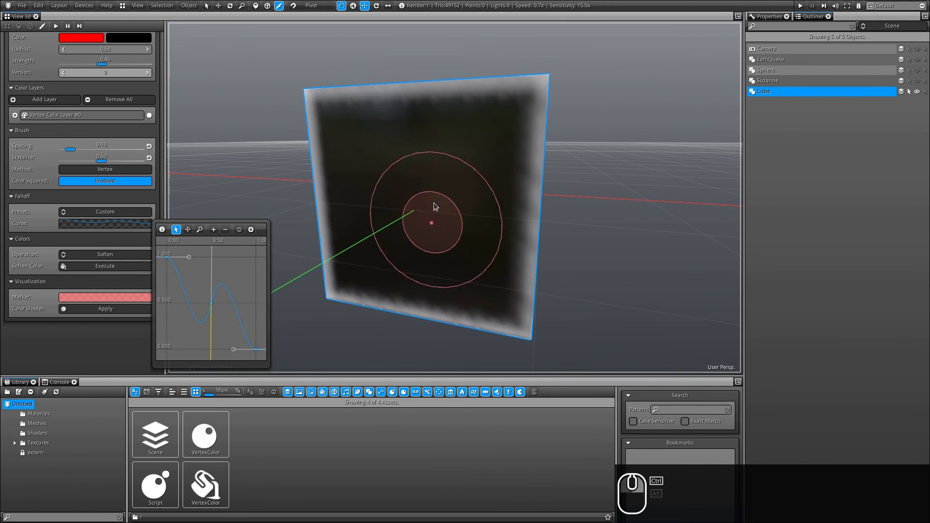
left_click(435, 195)
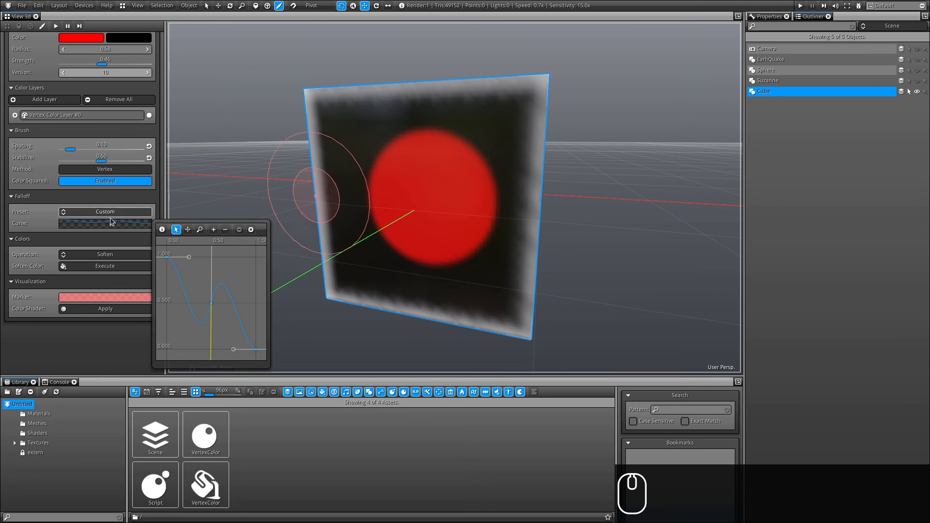
Enlarge the brush further and stamp the red custom-falloff ring pattern on other cube faces
left_click_drag(481, 219, 438, 219, "alt")
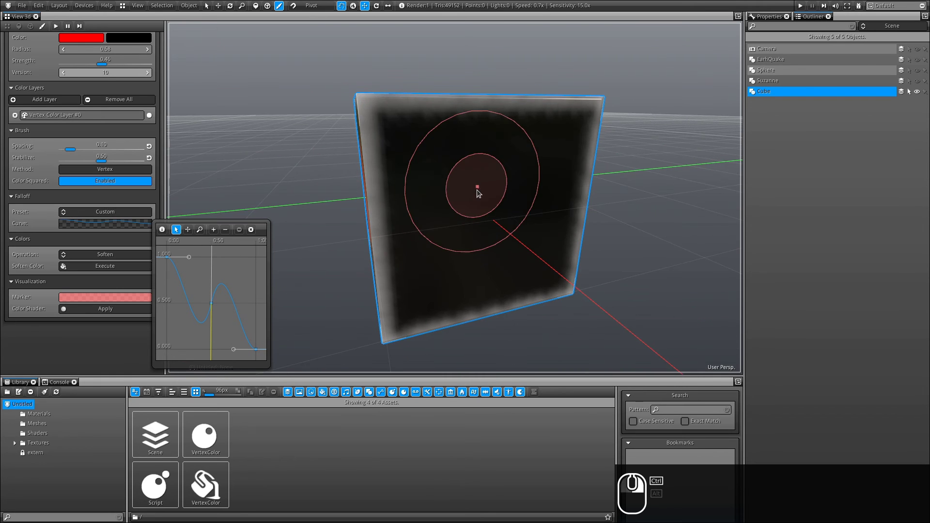
scroll(484, 164, "up", 5, "ctrl")
left_click(481, 182)
left_click_drag(479, 179, 469, 391)
left_click_drag(450, 139, 443, 146)
mouse_move(468, 284)
left_mouse_down("alt")
mouse_move(451, 183)
mouse_move(293, 119)
mouse_move(468, 192)
left_mouse_up("alt")
left_click(475, 224)
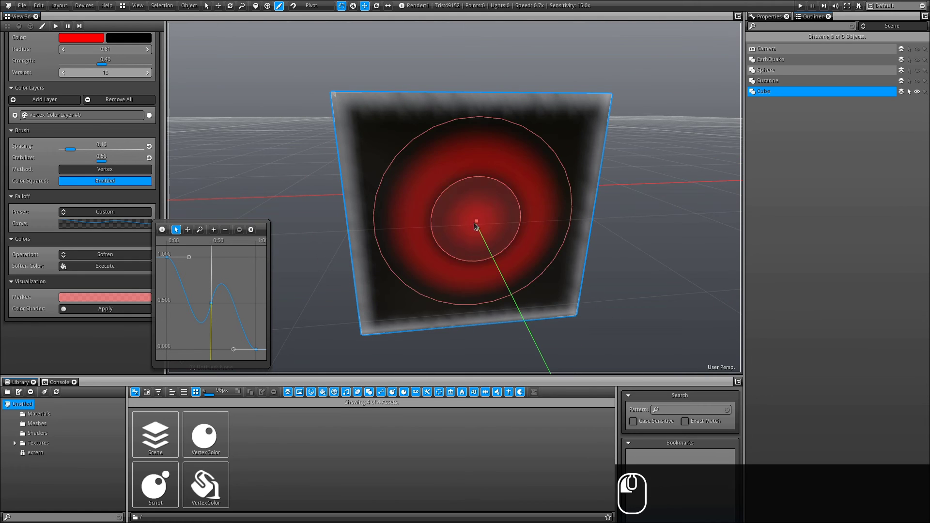
Stamp the red ring pattern repeatedly off-centre on another face of the cube
left_click(469, 243)
mouse_move(469, 243)
left_mouse_down("alt")
mouse_move(452, 187)
mouse_move(428, 275)
left_mouse_up("alt")
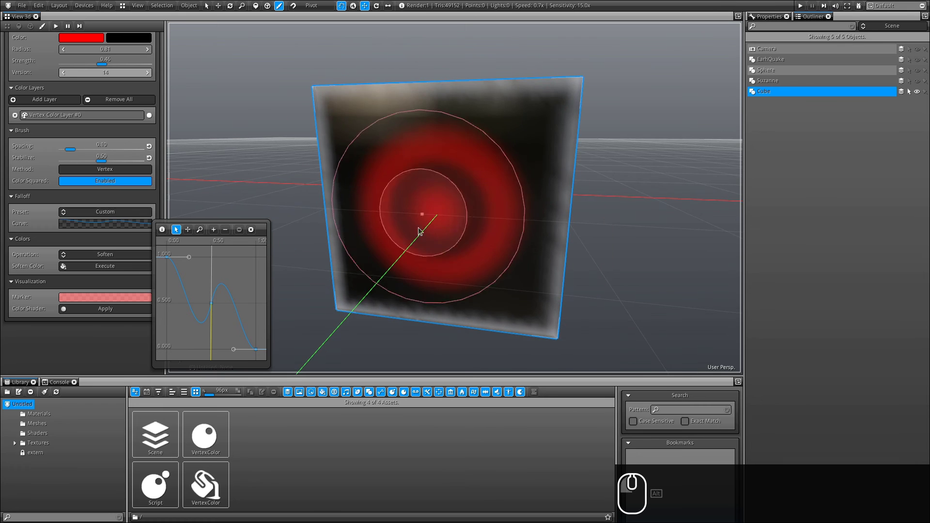
mouse_move(421, 214)
left_mouse_down("alt")
mouse_move(254, 245)
mouse_move(418, 187)
left_mouse_up("alt")
left_click(484, 203)
left_click(481, 205)
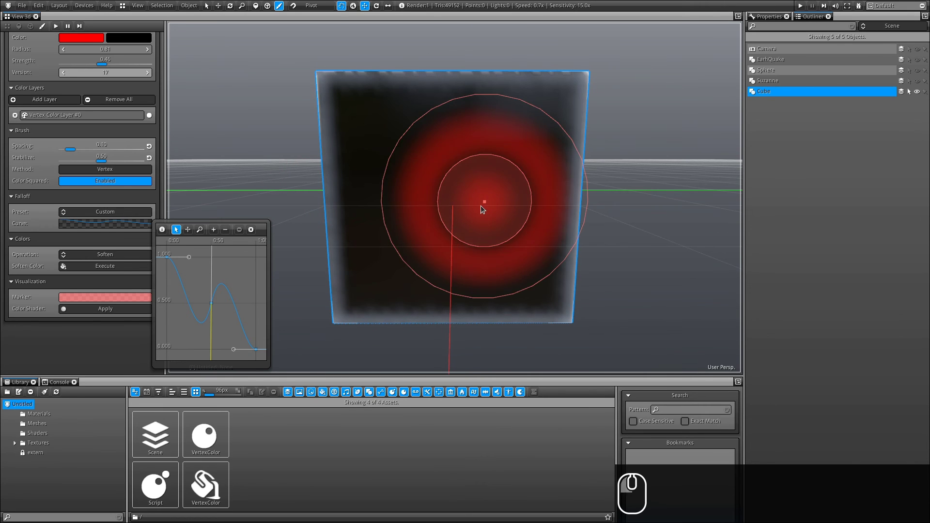
mouse_move(385, 266)
left_mouse_down("alt")
mouse_move(296, 258)
mouse_move(383, 269)
mouse_move(301, 196)
left_mouse_up("alt")
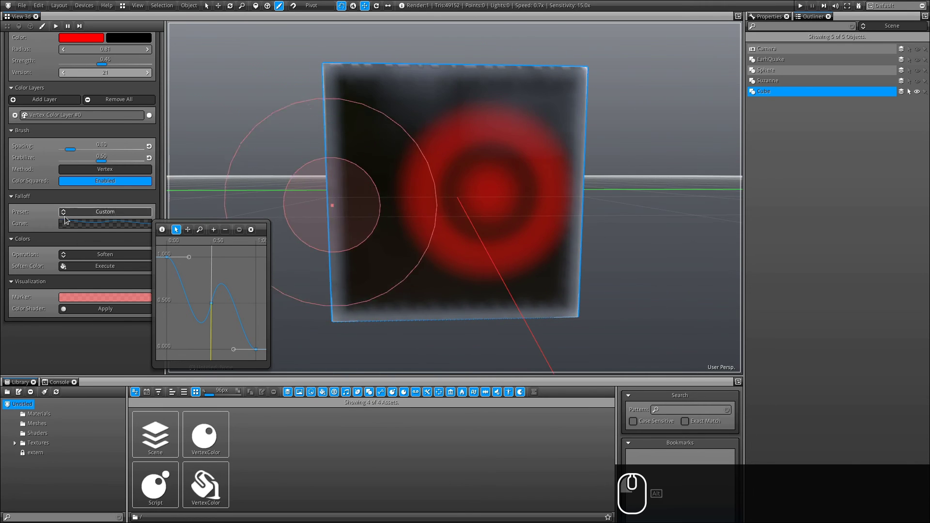
left_click(108, 213)
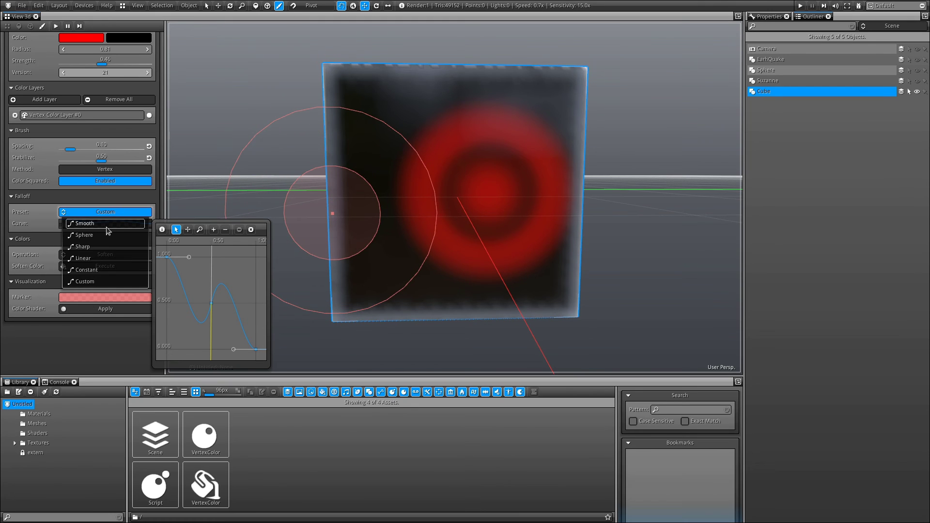
left_click(107, 214)
left_click(106, 169)
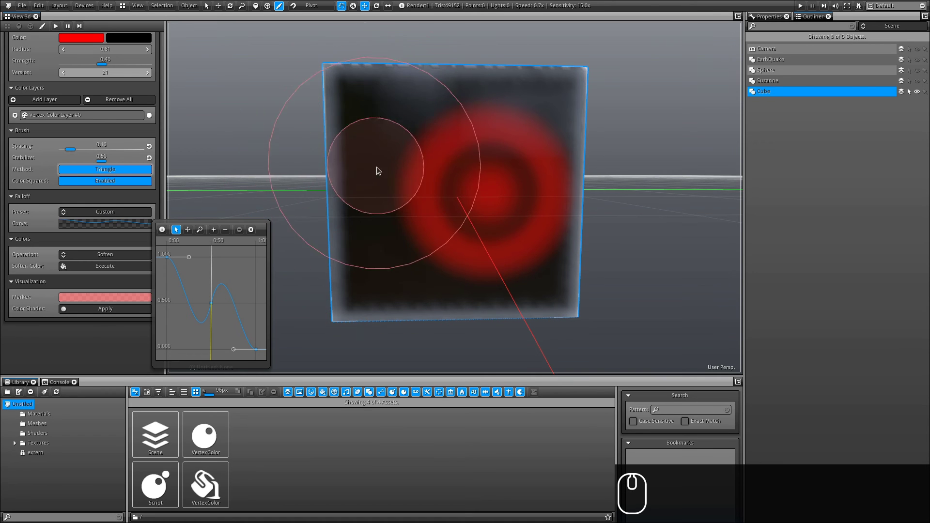
left_click(105, 169)
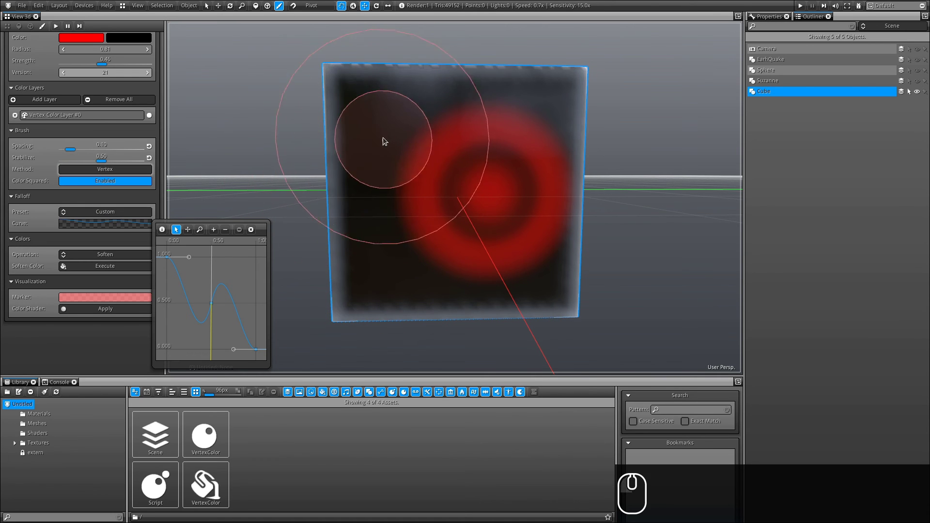
Display the cube's mesh wireframe and paint red over the upper corner area of the ringed face
key("Tab")
key("Tab")
key("Tab")
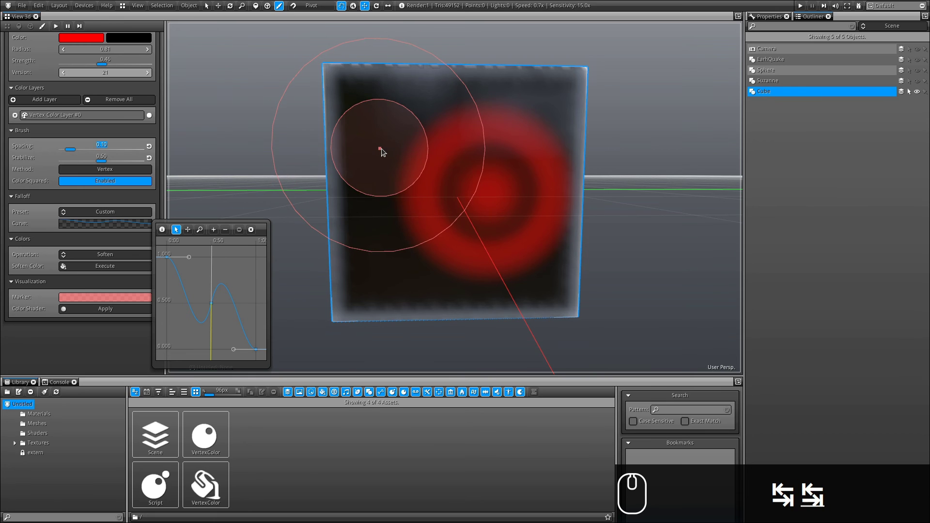
left_click_drag(430, 174, 358, 237, "alt")
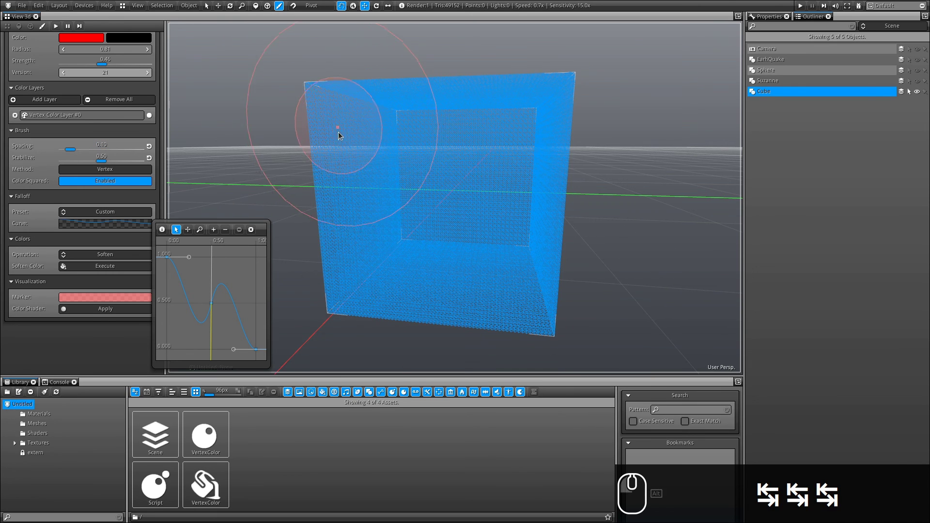
key("Tab")
mouse_move(380, 138)
left_mouse_down("alt")
mouse_move(353, 124)
mouse_move(363, 130)
mouse_move(353, 141)
mouse_move(370, 149)
mouse_move(346, 170)
mouse_move(377, 149)
left_mouse_up("alt")
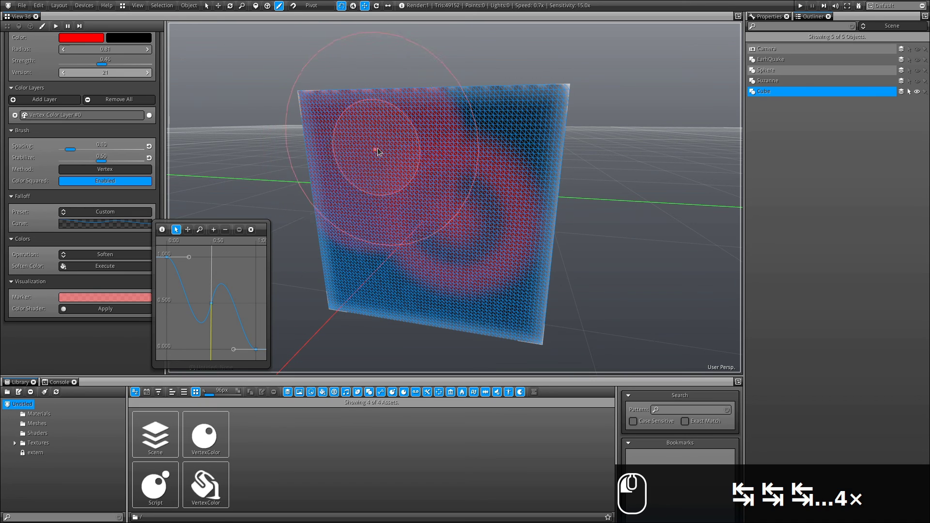
Switch the brush method to Triangle and set the color version to 0
left_click(88, 171)
left_click_drag(508, 222, 456, 214, "alt")
left_click_drag(123, 76, 65, 76)
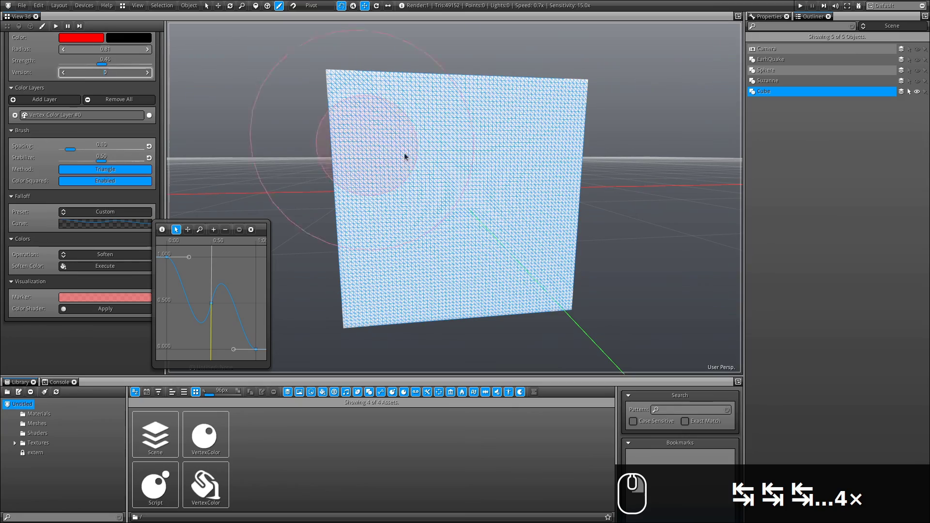
Paint red areas on the cube's faces, including the middle of the top face, using the Triangle method
mouse_move(404, 152)
left_mouse_down()
mouse_move(409, 143)
mouse_move(408, 247)
mouse_move(120, 235)
left_mouse_up()
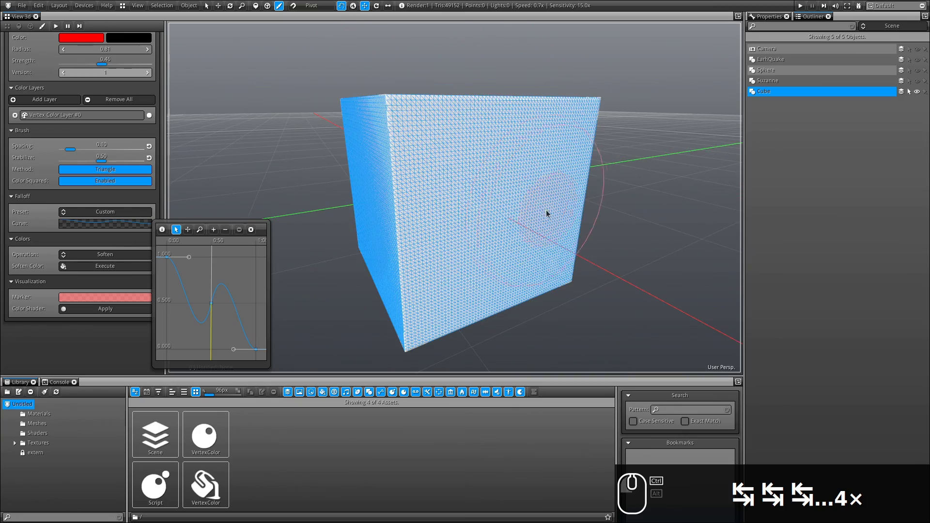
left_click_drag(497, 191, 413, 197, "alt")
mouse_move(398, 151)
left_mouse_down()
mouse_move(461, 185)
mouse_move(420, 304)
left_mouse_up()
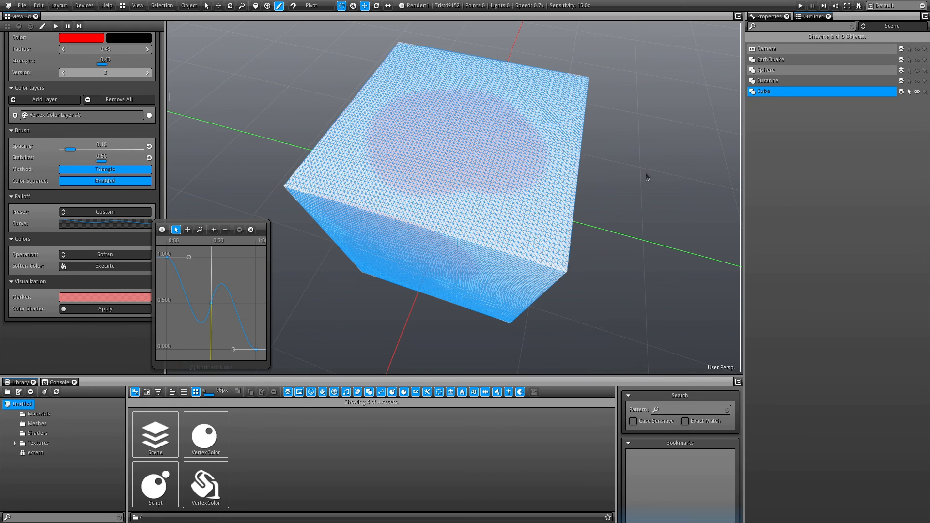
Switch the brush method back to Vertex and paint red strokes around the borders of the cube's top face
left_click(112, 169)
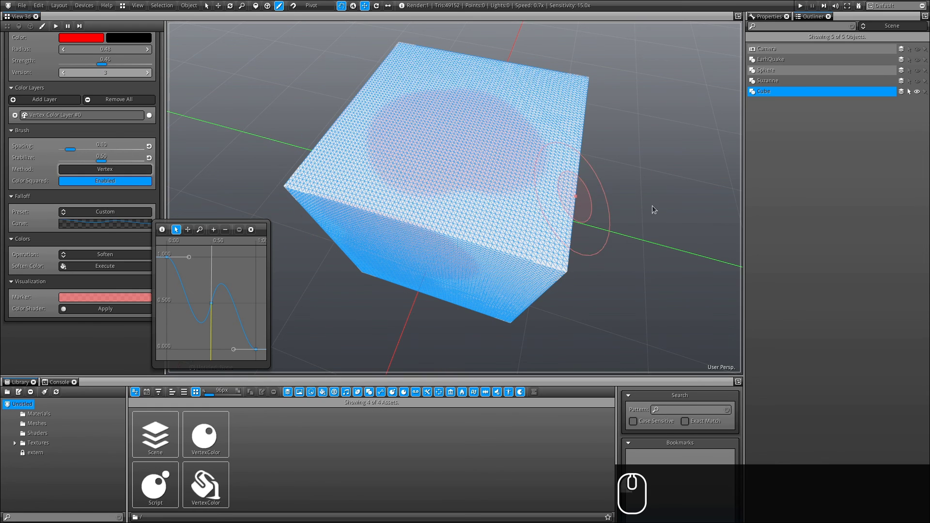
mouse_move(654, 209)
left_mouse_down()
mouse_move(687, 85)
mouse_move(685, 222)
mouse_move(591, 46)
mouse_move(506, 22)
left_mouse_up()
mouse_move(373, 4)
left_mouse_down()
mouse_move(315, 116)
mouse_move(290, 138)
mouse_move(271, 189)
mouse_move(450, 215)
mouse_move(475, 233)
mouse_move(577, 261)
mouse_move(581, 26)
left_mouse_up()
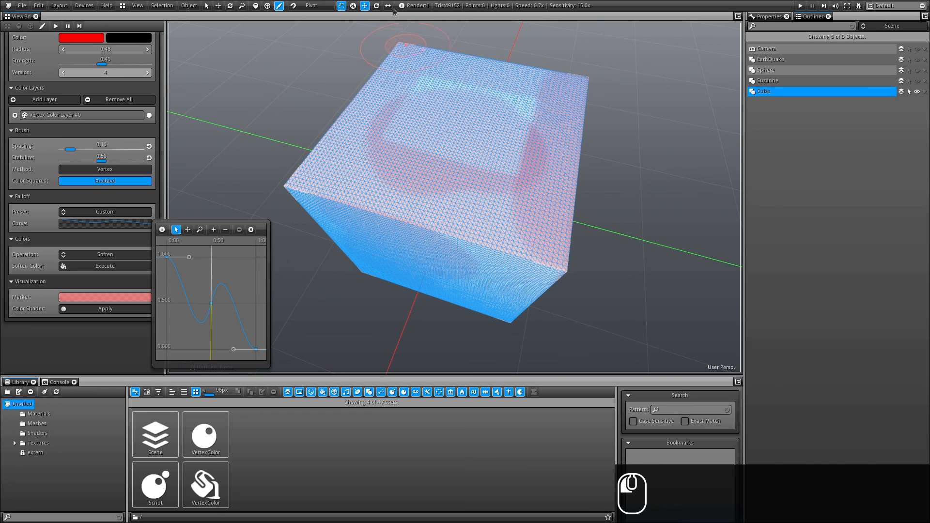
left_click_drag(323, 190, 562, 228)
left_click_drag(425, 223, 612, 219)
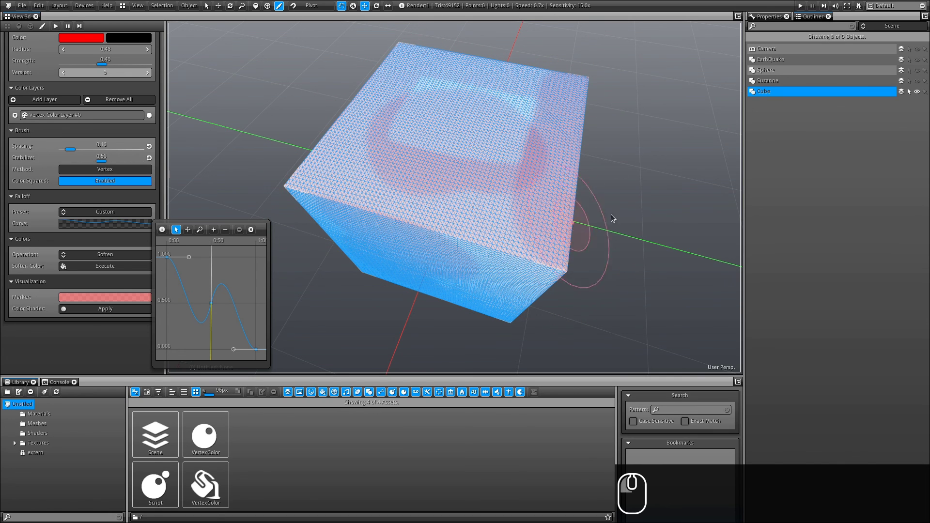